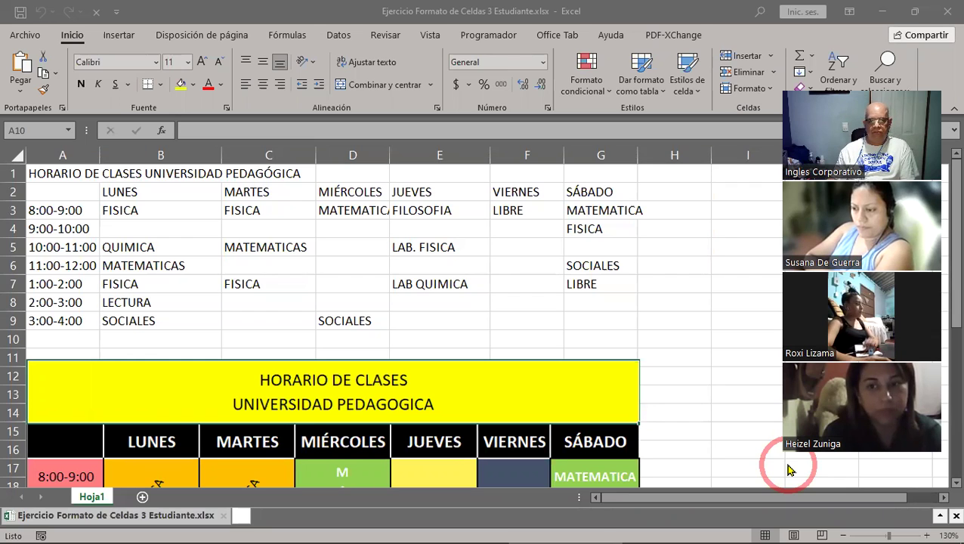
- Examine the unformatted class timetable in A1:G9 and compare it with the formatted sample picture beneath it
click(453, 17)
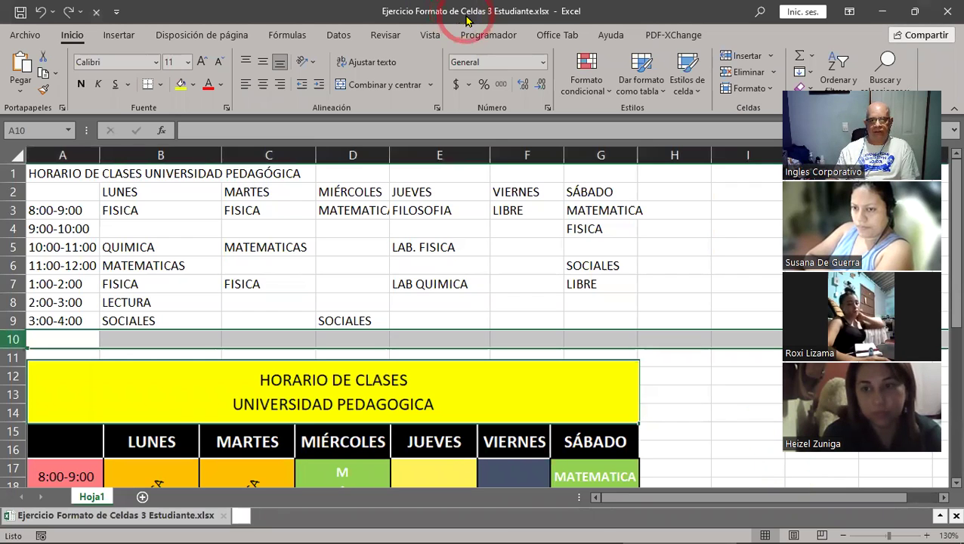
click(453, 264)
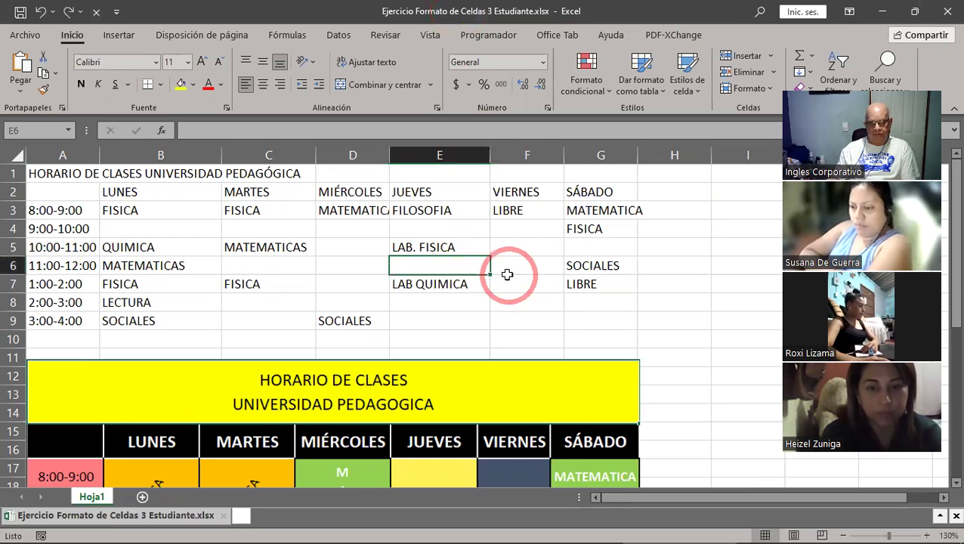
drag(85, 173, 620, 326)
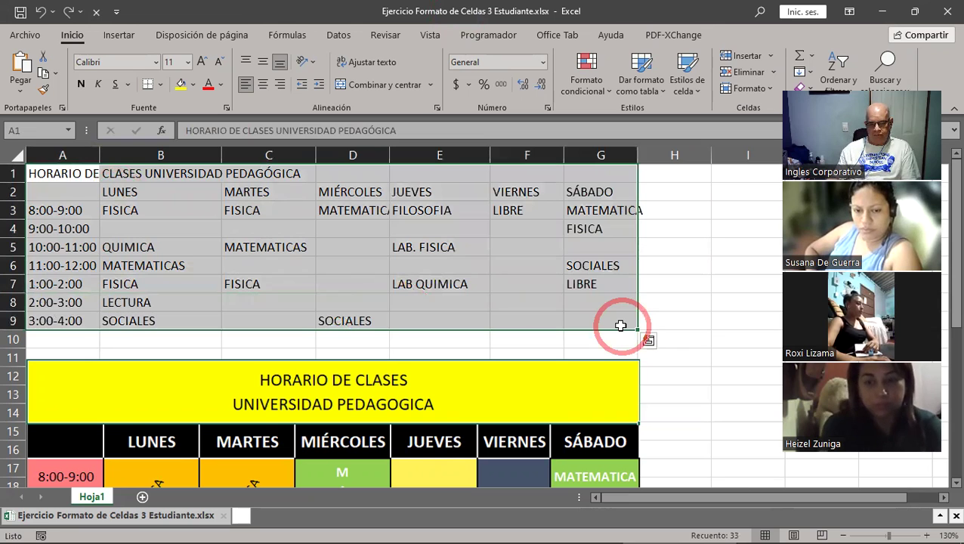
drag(12, 174, 23, 333)
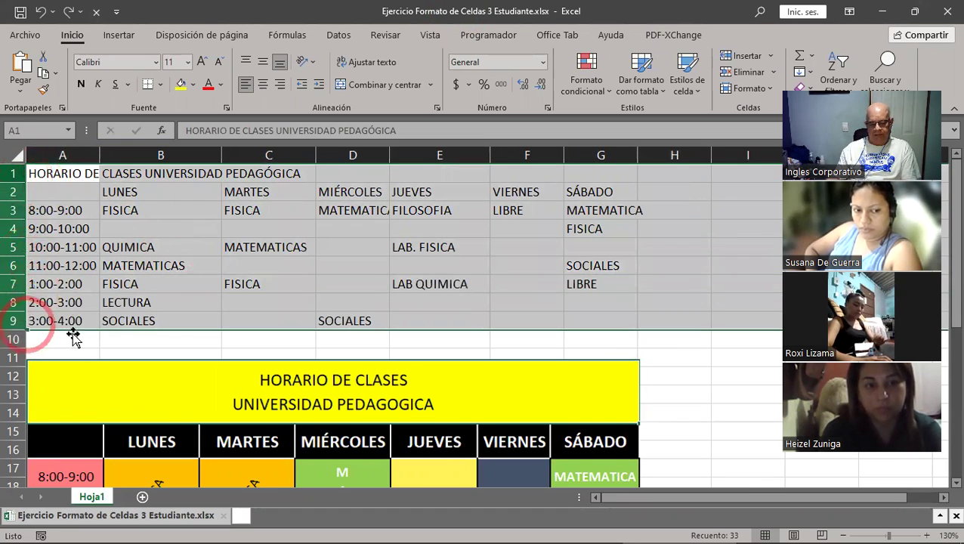
scroll(571, 395, down, 2)
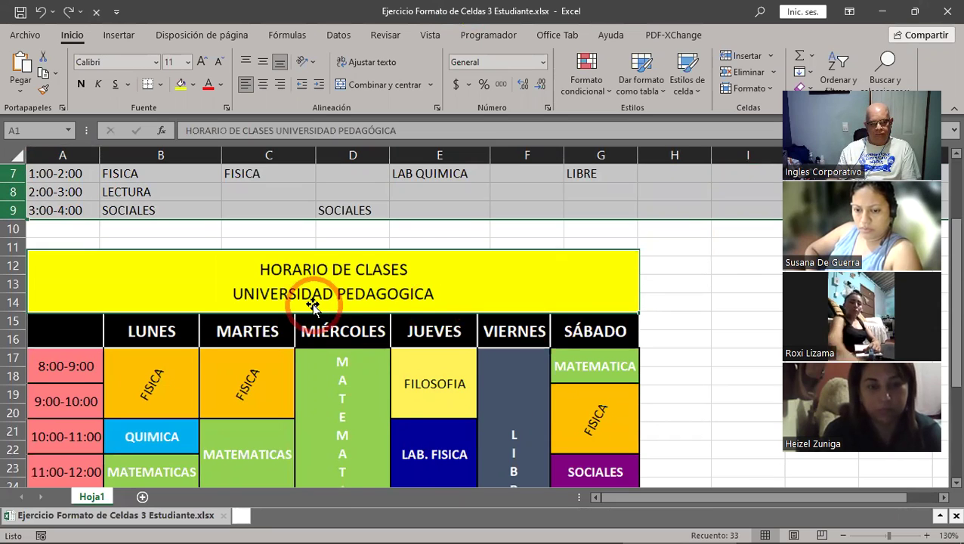
- Move the formatted sample timetable picture slightly down so that its upper edge sits at row 12
drag(313, 304, 293, 316)
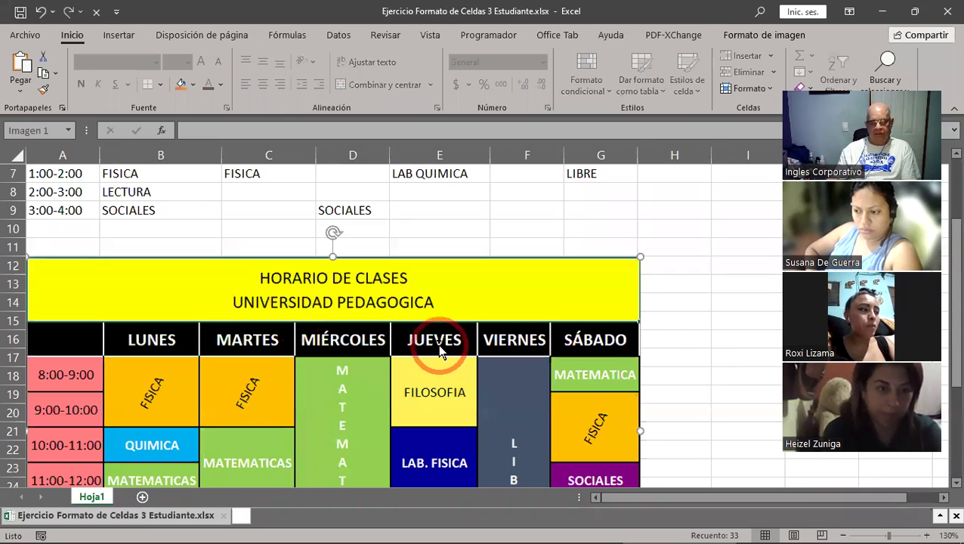
scroll(438, 346, up, 2)
drag(78, 172, 602, 335)
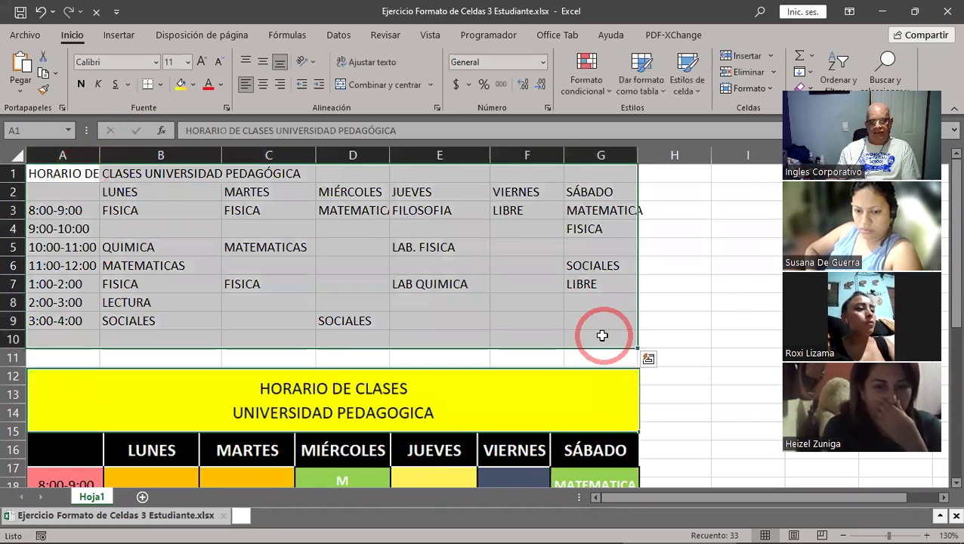
drag(432, 401, 417, 417)
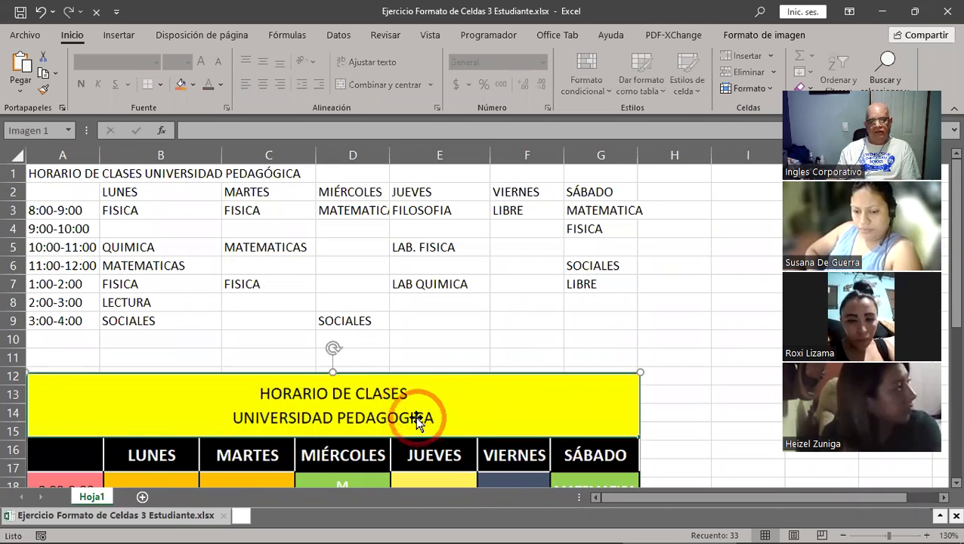
- Review the full data range from row 1 to row 9 against the titles, colours and text directions of the sample timetable
mouse_move(272, 164)
mouse_down()
mouse_move(83, 165)
mouse_move(78, 173)
mouse_up()
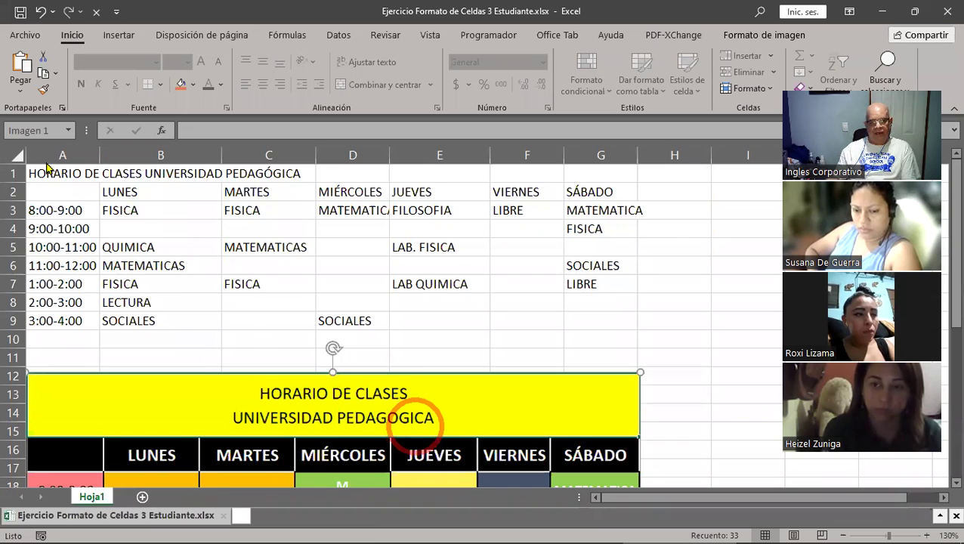
drag(62, 176, 663, 320)
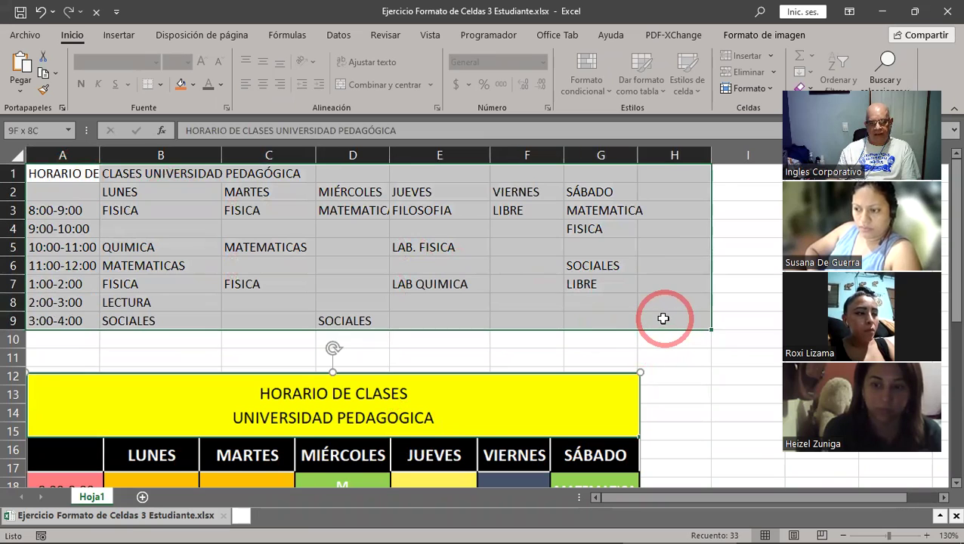
scroll(605, 324, down, 2)
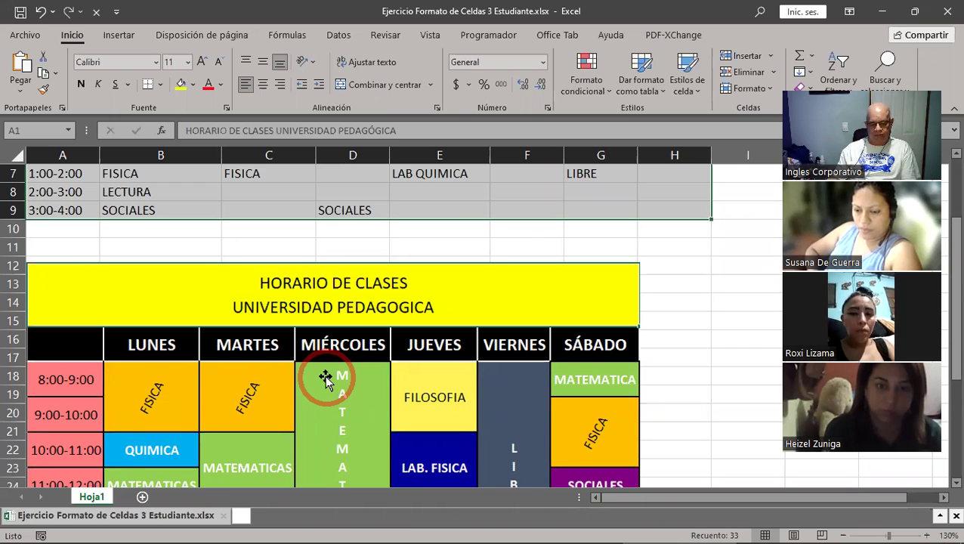
scroll(325, 378, up, 2)
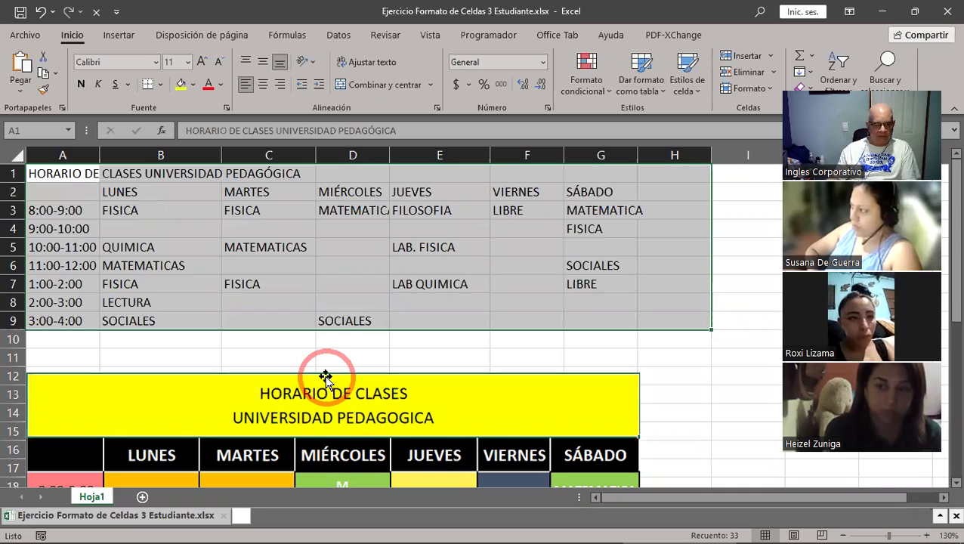
scroll(325, 378, down, 5)
scroll(325, 378, up, 5)
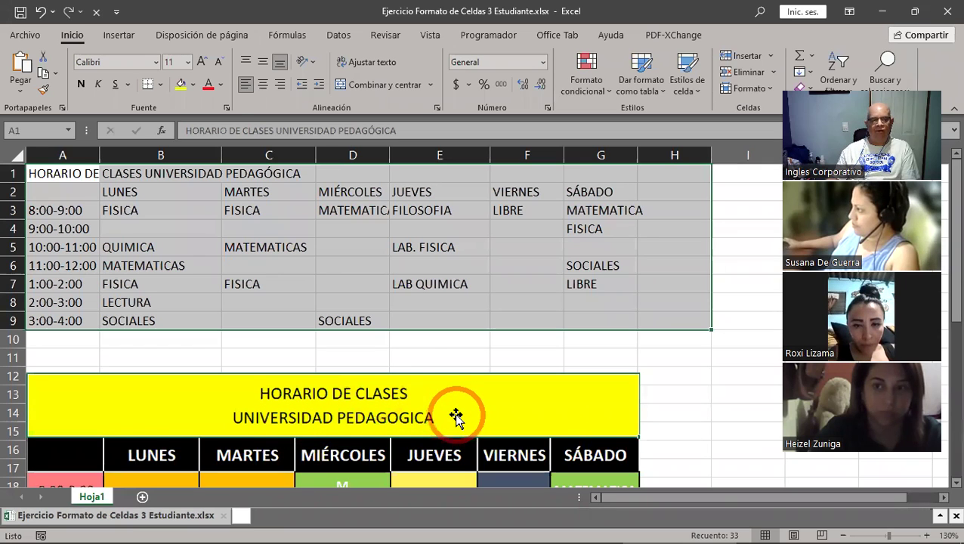
- Increase the height of row 1 to about the height of the sample's yellow title banner
drag(66, 169, 600, 173)
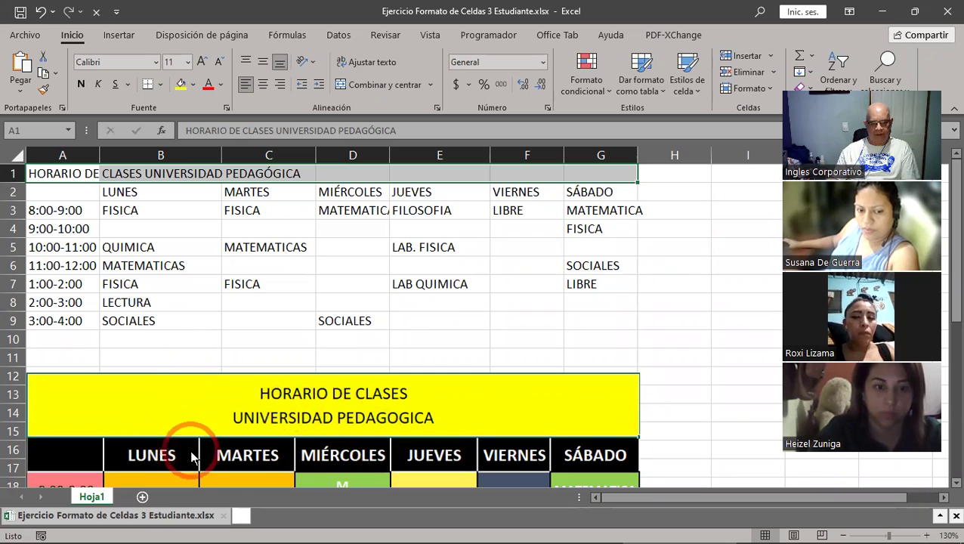
scroll(300, 420, down, 3)
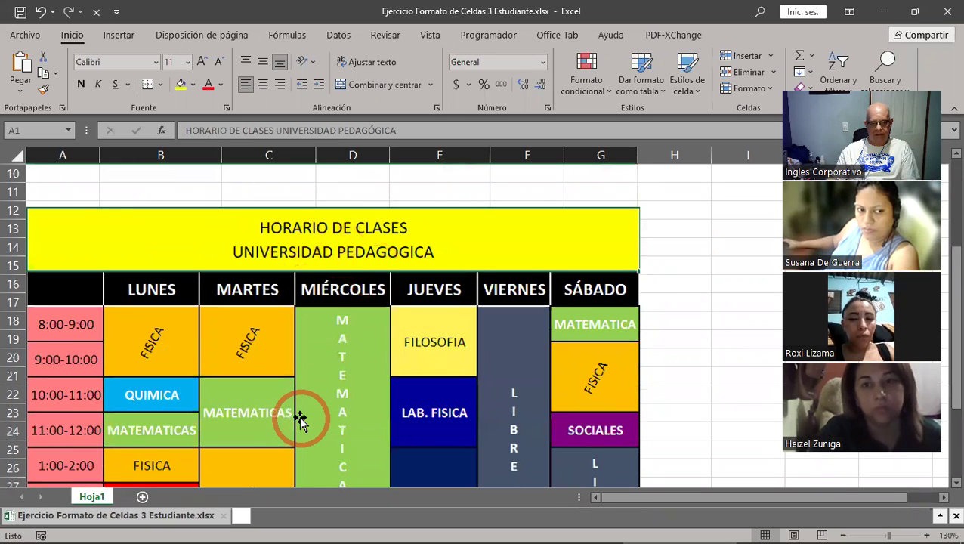
scroll(300, 420, down, 2)
scroll(300, 420, up, 5)
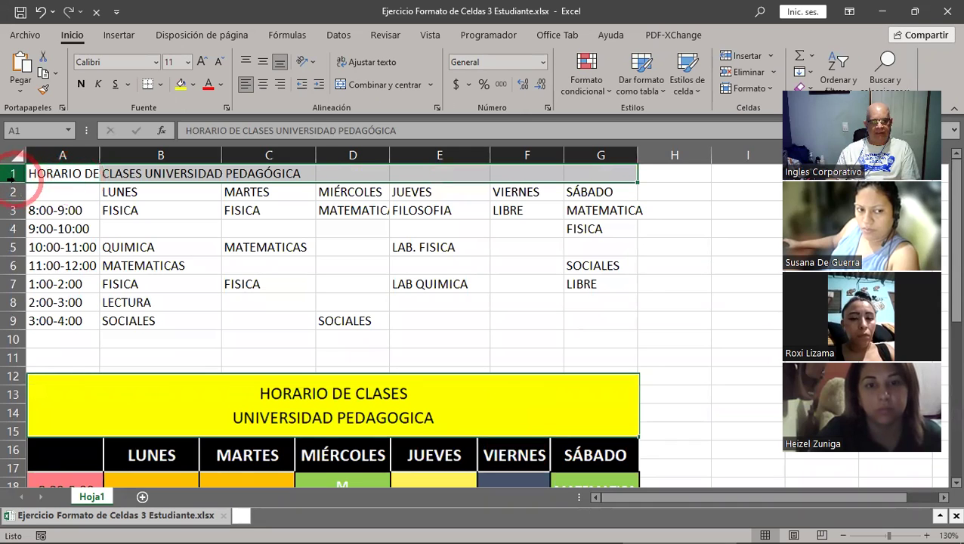
drag(17, 181, 16, 235)
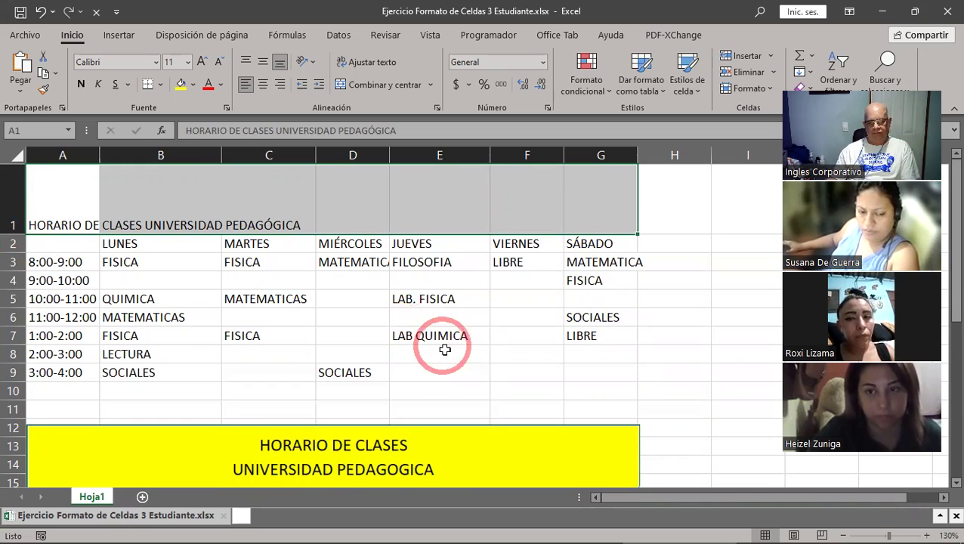
- Try merging and centering the title across A1:G1, and undo it
scroll(467, 378, down, 2)
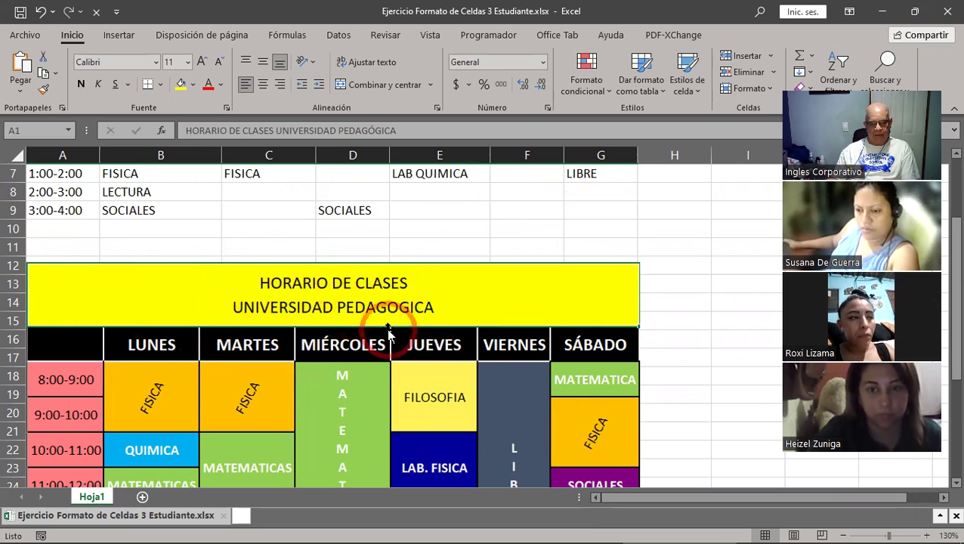
scroll(388, 332, up, 2)
drag(75, 192, 608, 191)
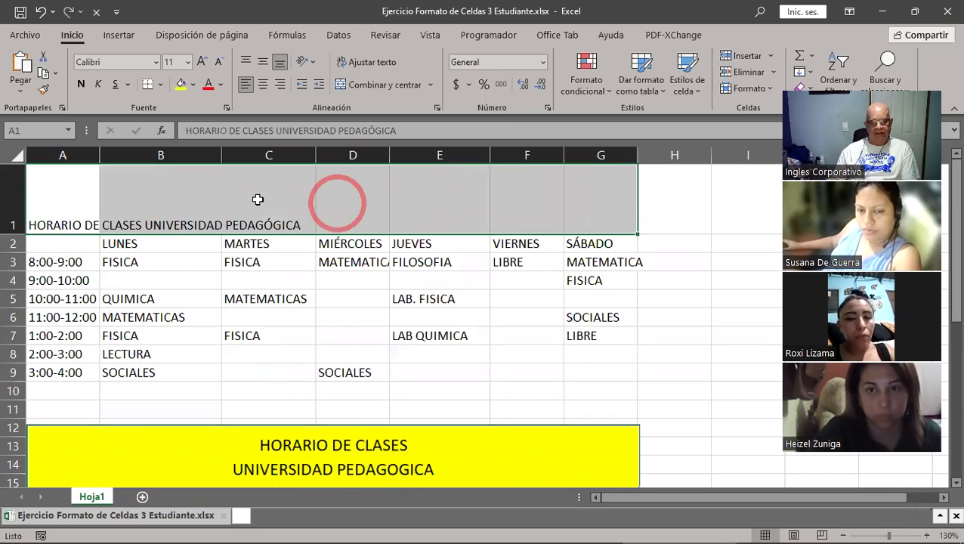
drag(76, 194, 592, 191)
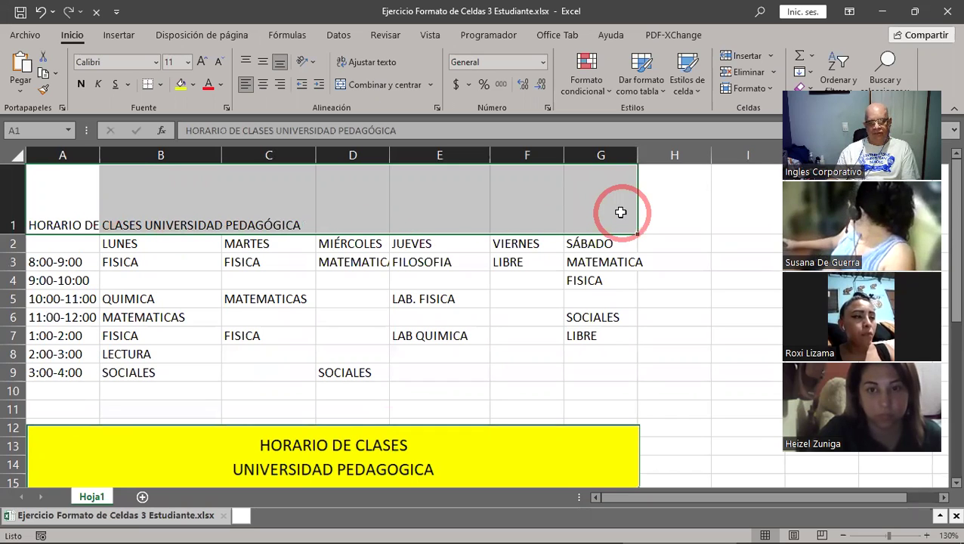
drag(76, 193, 629, 204)
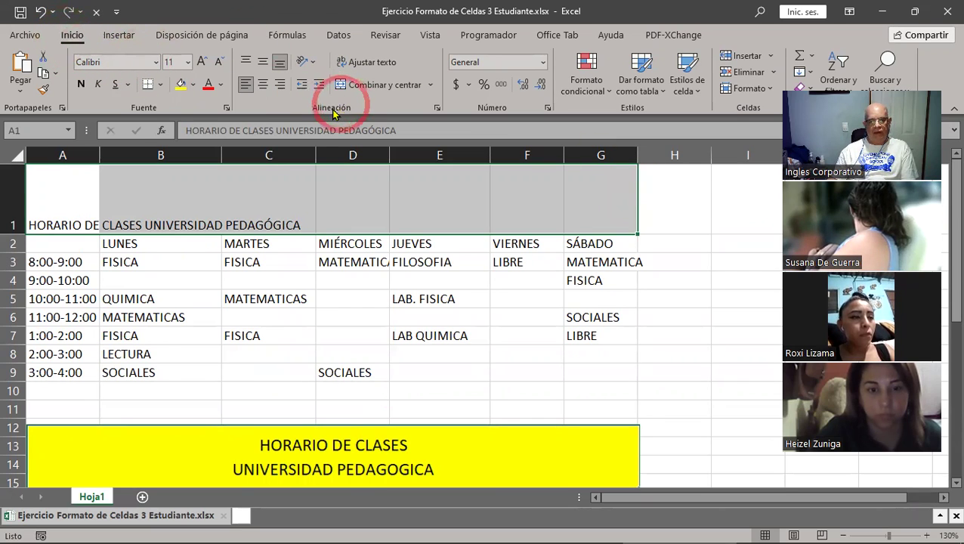
click(375, 88)
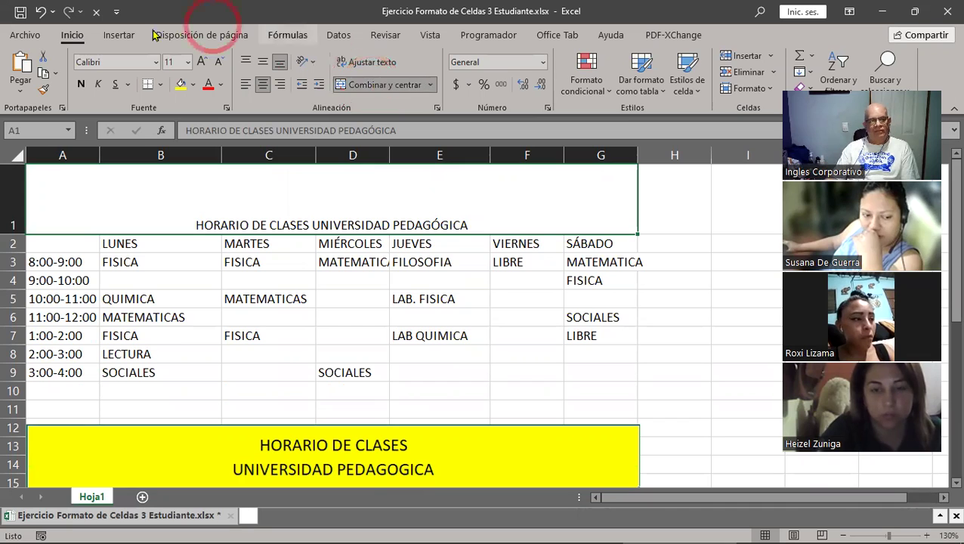
click(42, 13)
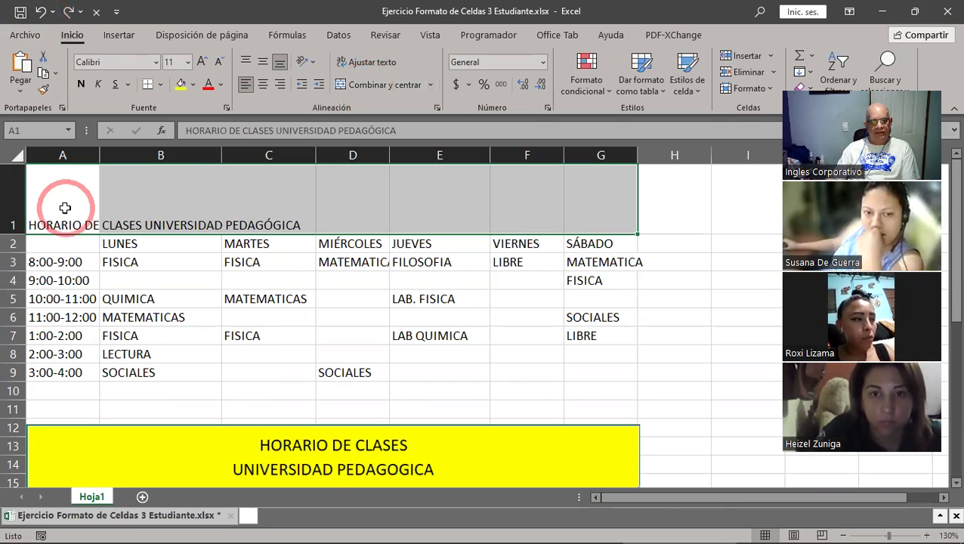
- Merge cells A1:G1 and center the title across them, comparing it with the sample's title banner
drag(65, 208, 596, 200)
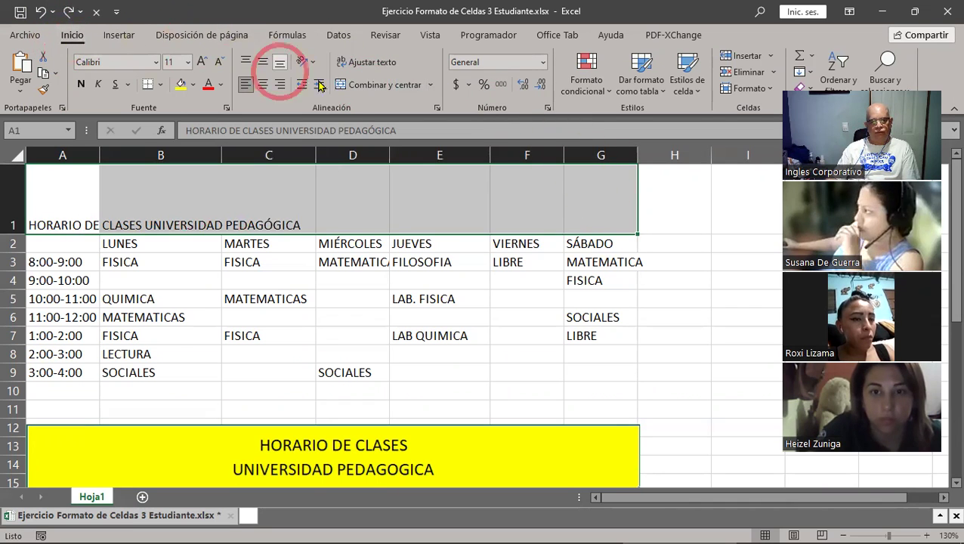
click(380, 88)
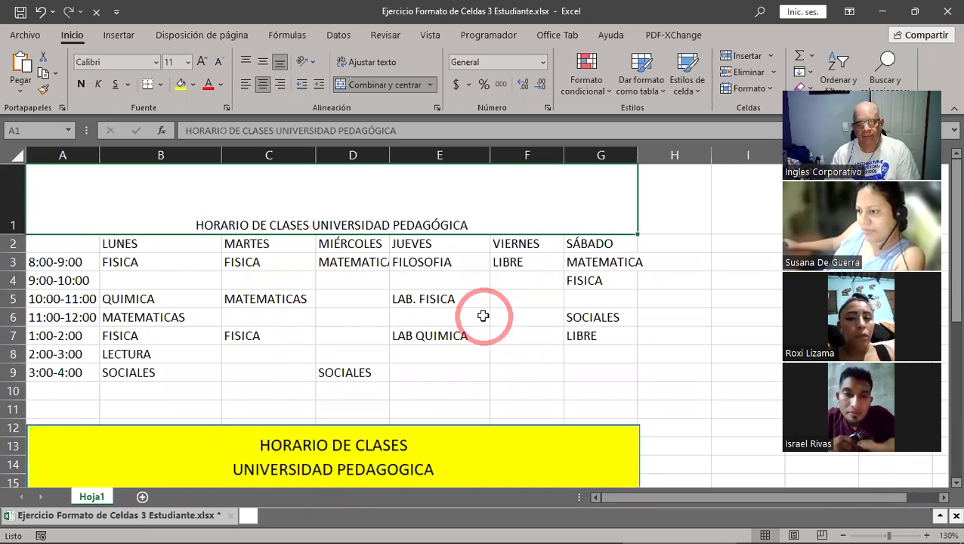
scroll(483, 315, down, 2)
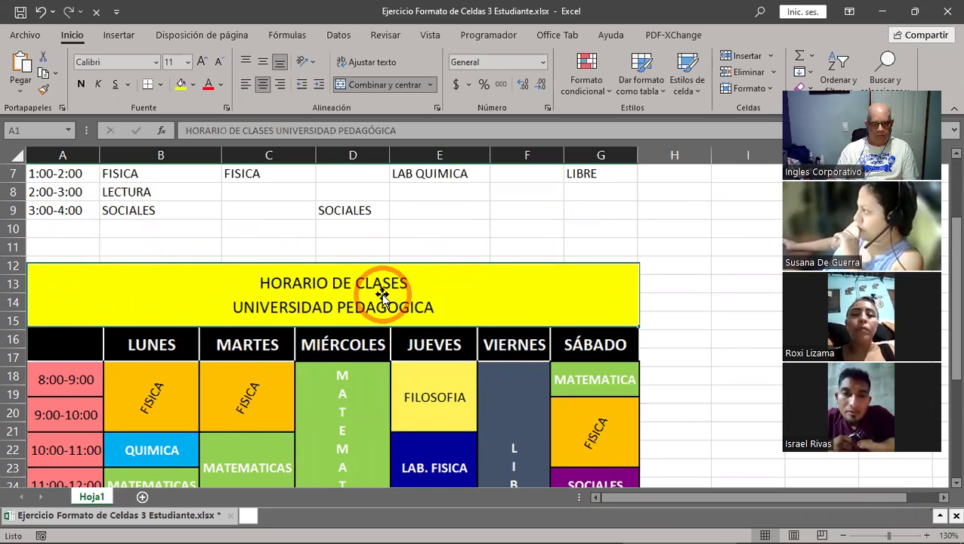
scroll(381, 297, up, 2)
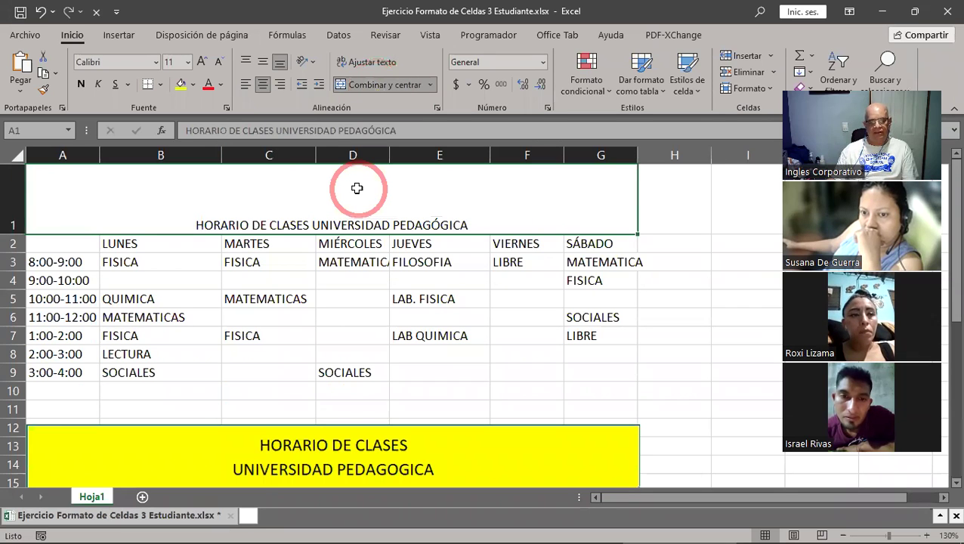
- Align the merged title in row 1 vertically to the middle, keeping it horizontally centered
scroll(357, 188, down, 2)
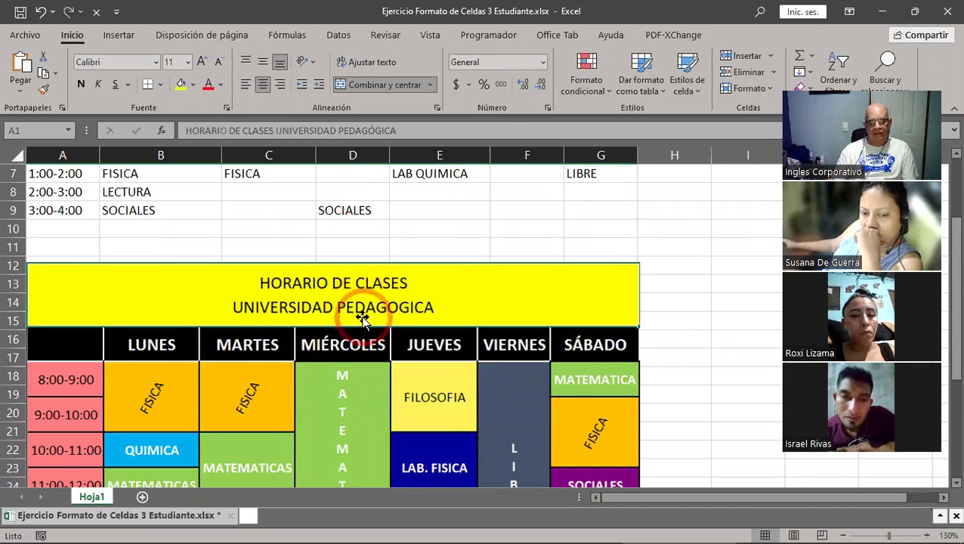
scroll(362, 320, up, 2)
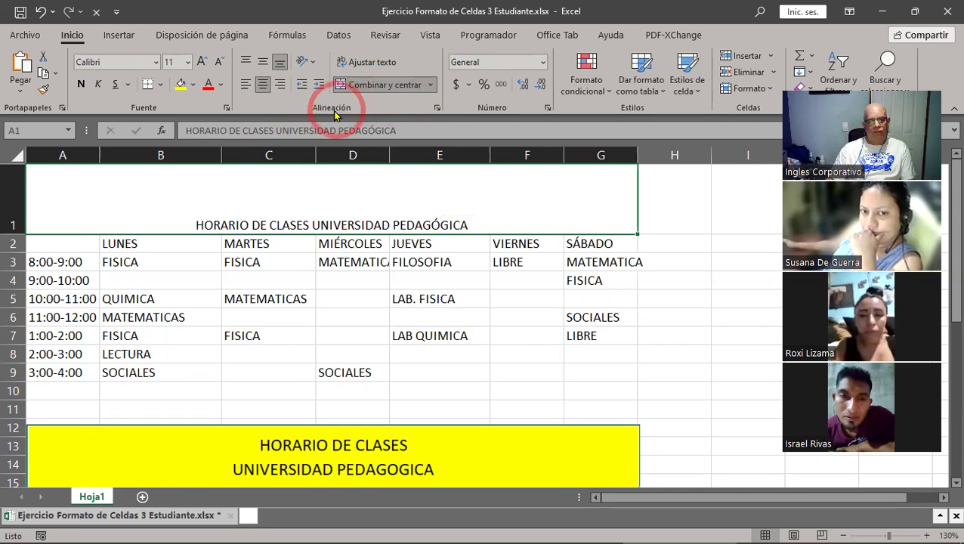
click(75, 44)
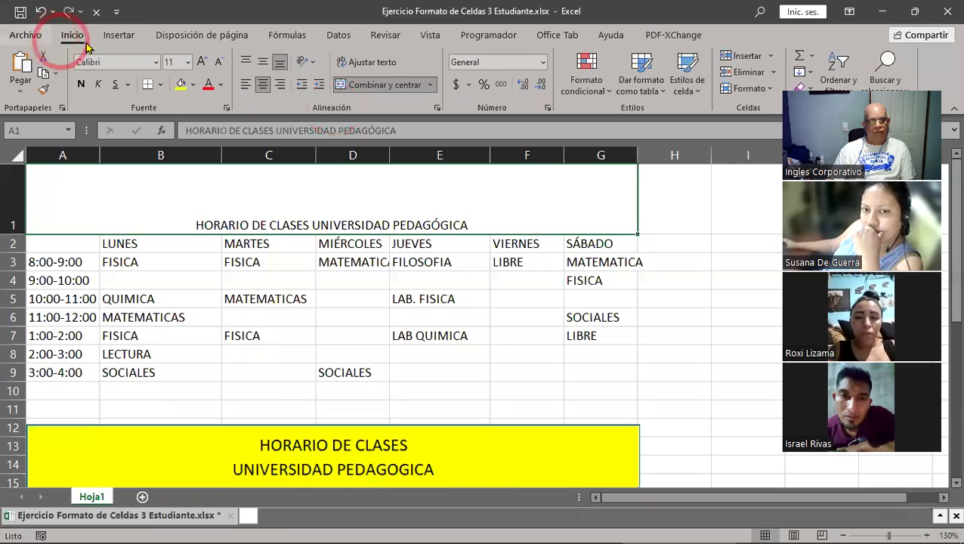
click(264, 85)
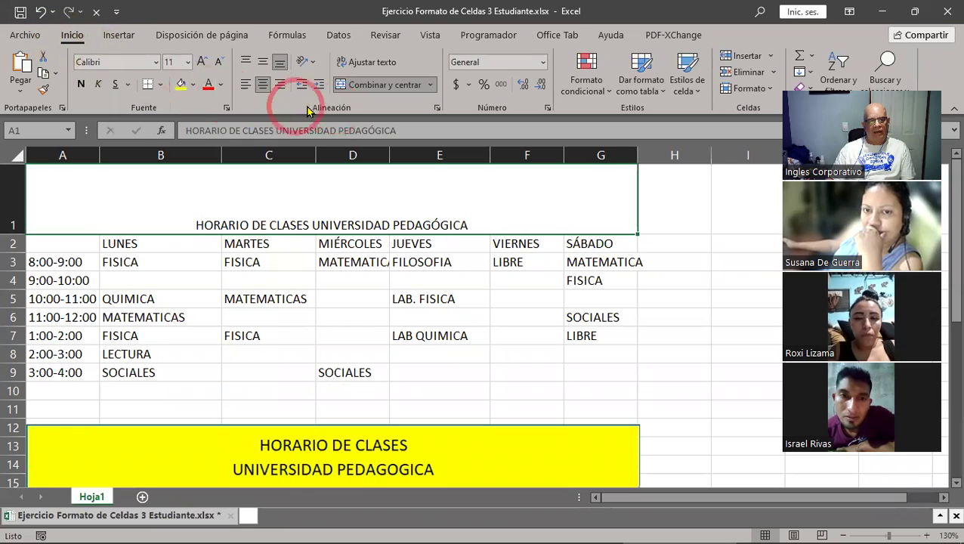
click(263, 63)
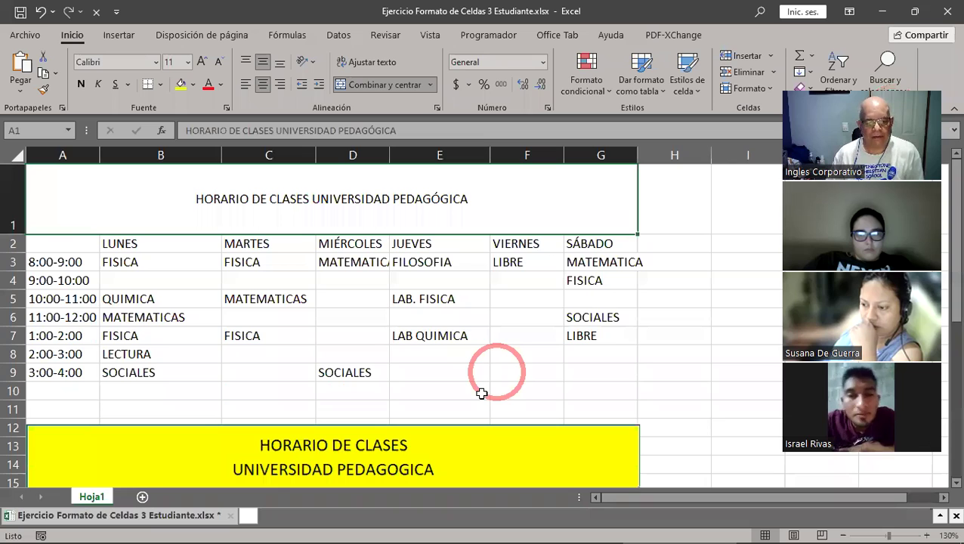
- Increase the merged title's font size to 14, comparing it with the sample's title banner
scroll(464, 413, down, 1)
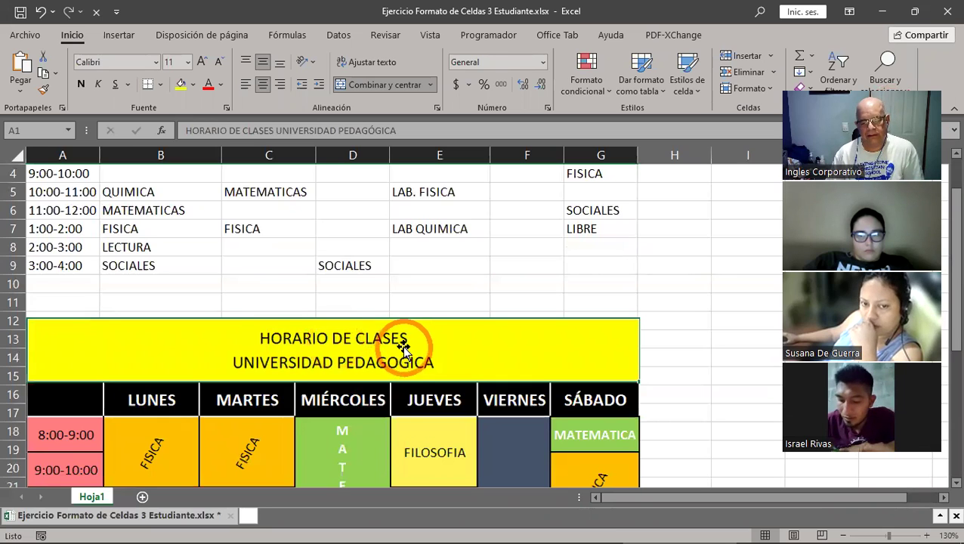
scroll(378, 355, up, 1)
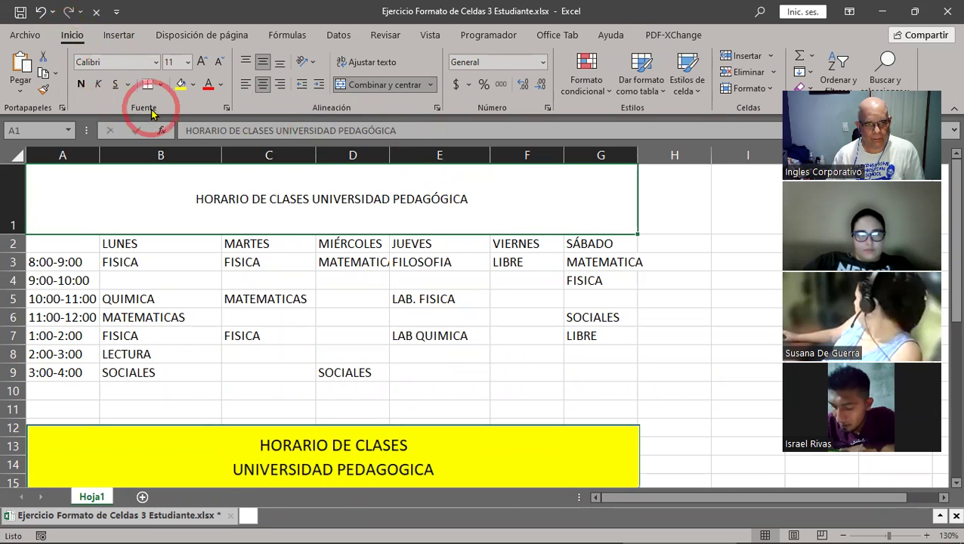
click(188, 67)
click(189, 66)
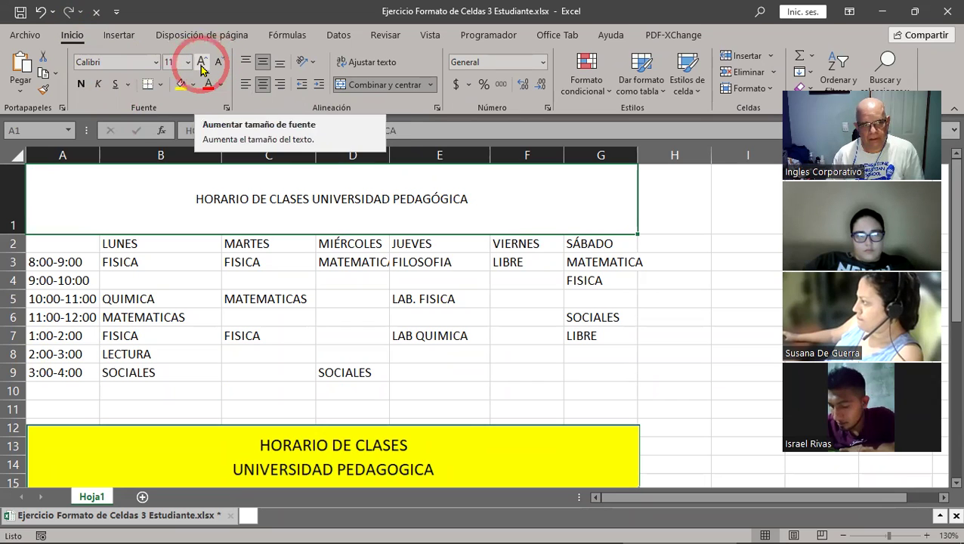
click(202, 62)
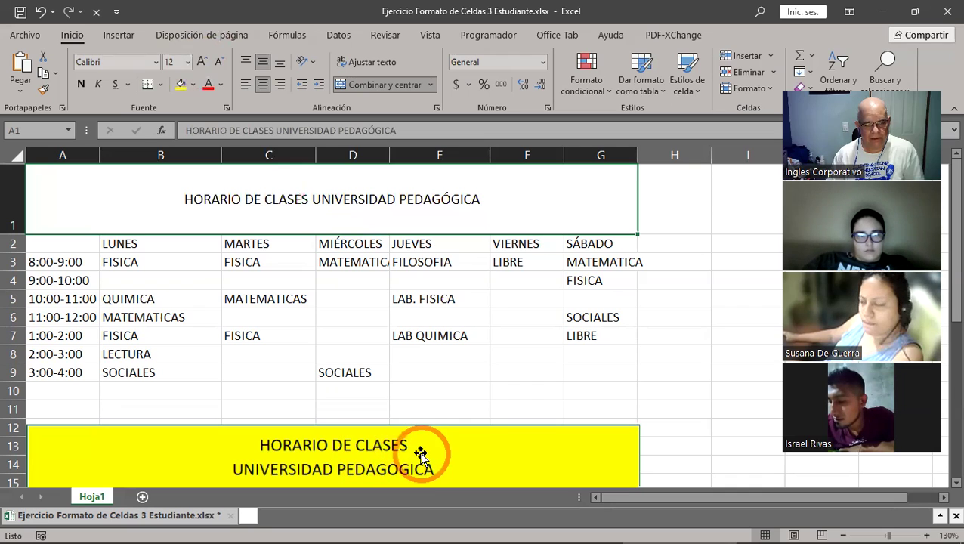
click(202, 68)
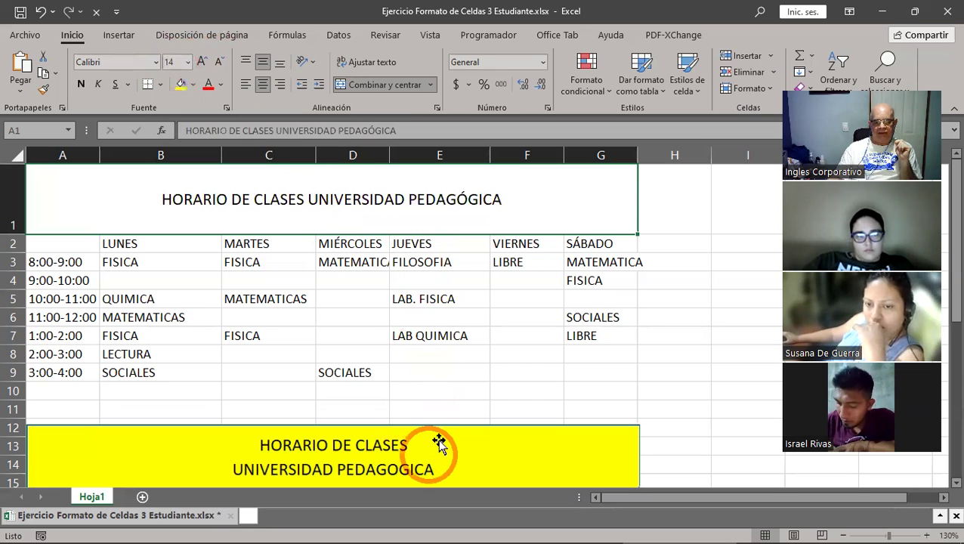
scroll(317, 281, down, 2)
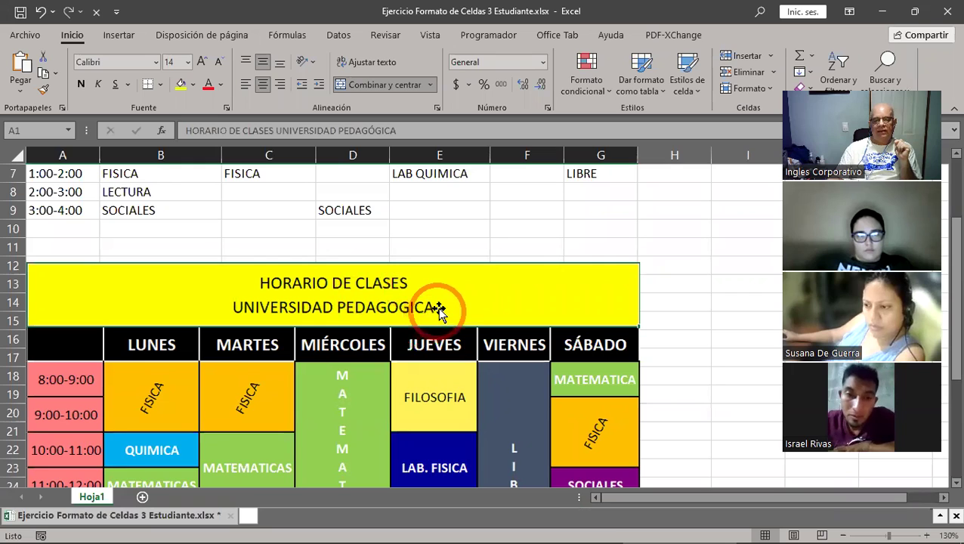
scroll(441, 317, up, 2)
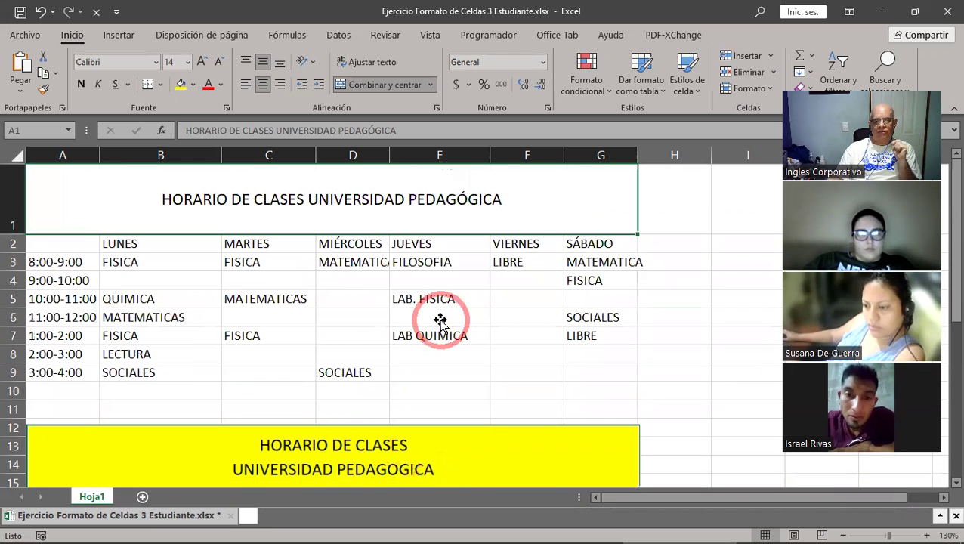
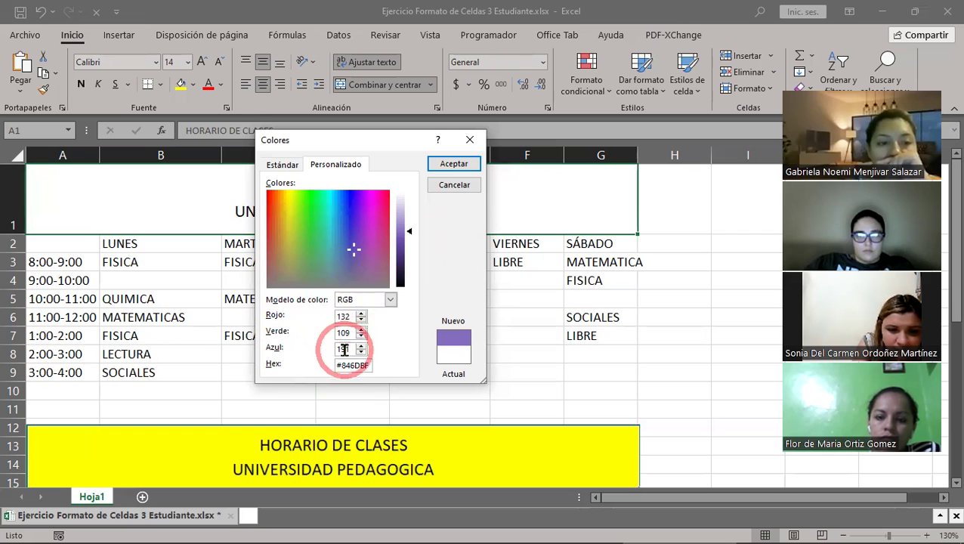
- Cancel the custom color choice and fill the merged title A1:G1 with the standard yellow (Amarillo)
click(351, 348)
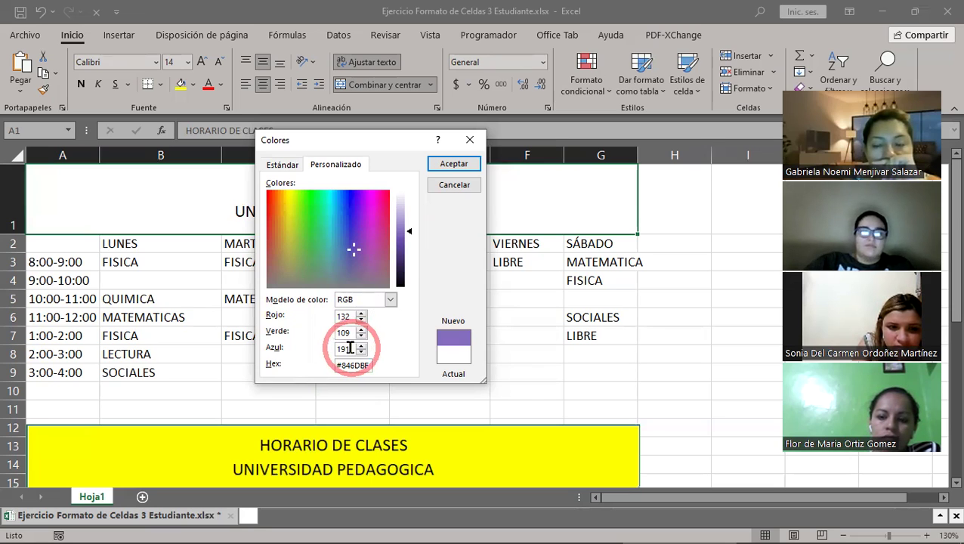
click(448, 186)
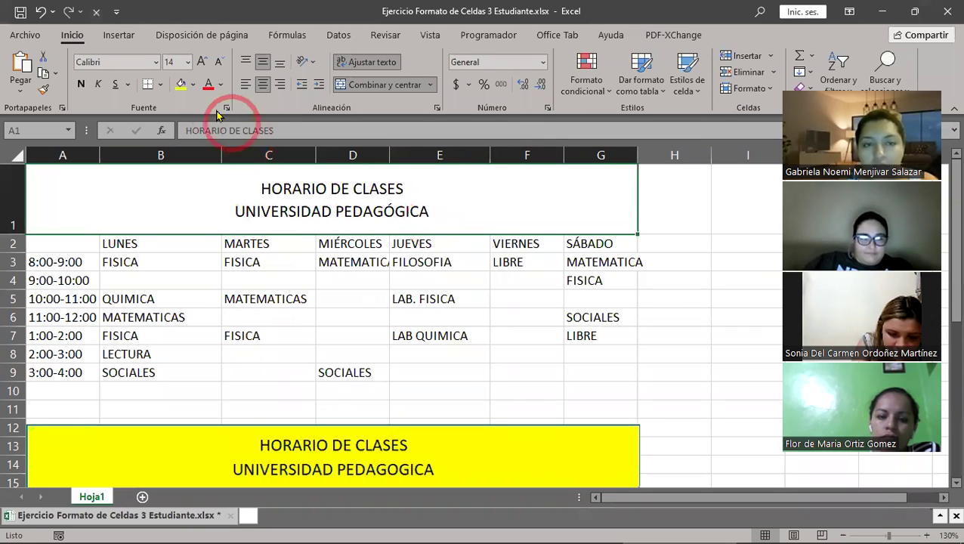
click(194, 87)
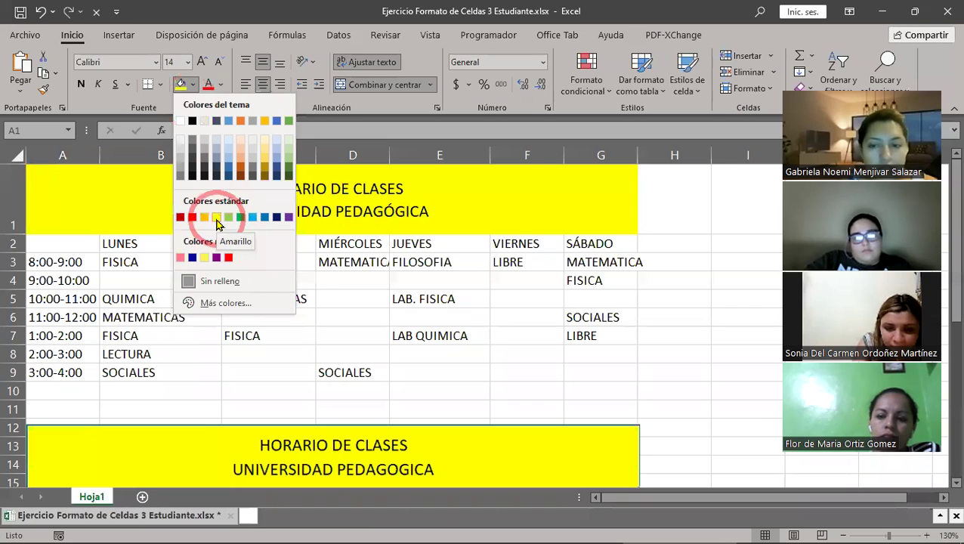
click(217, 219)
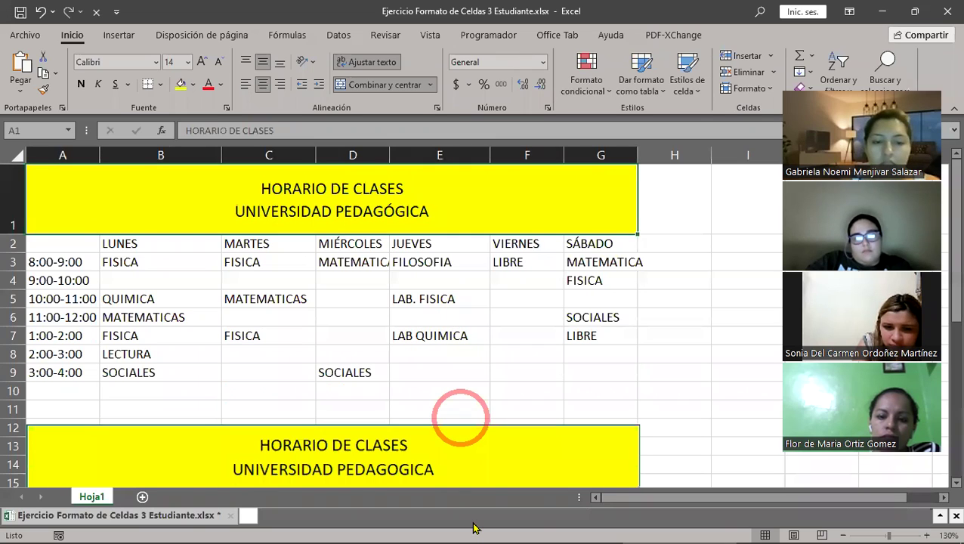
click(472, 353)
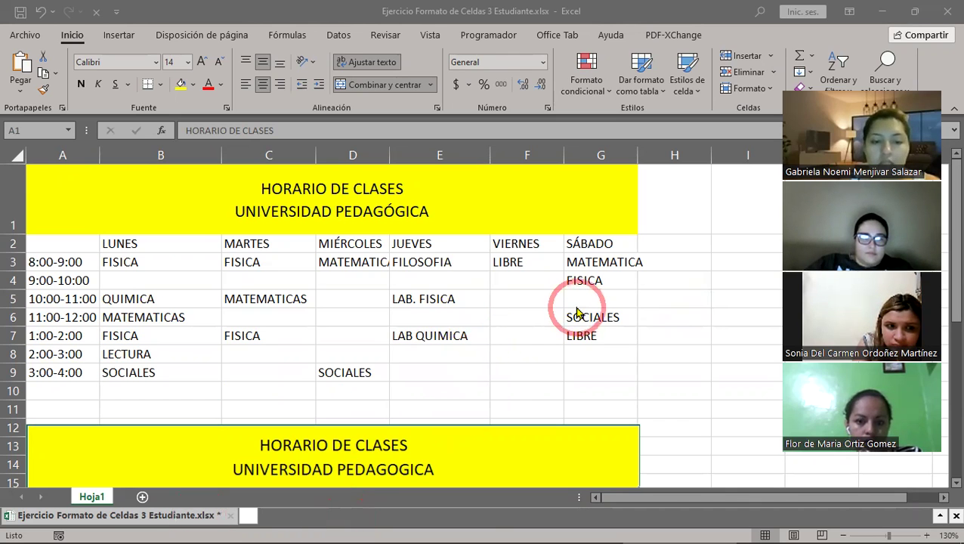
- Examine the sample timetable picture's day headers, subject cells and borders, and compare them with the plain table above
scroll(577, 312, down, 4)
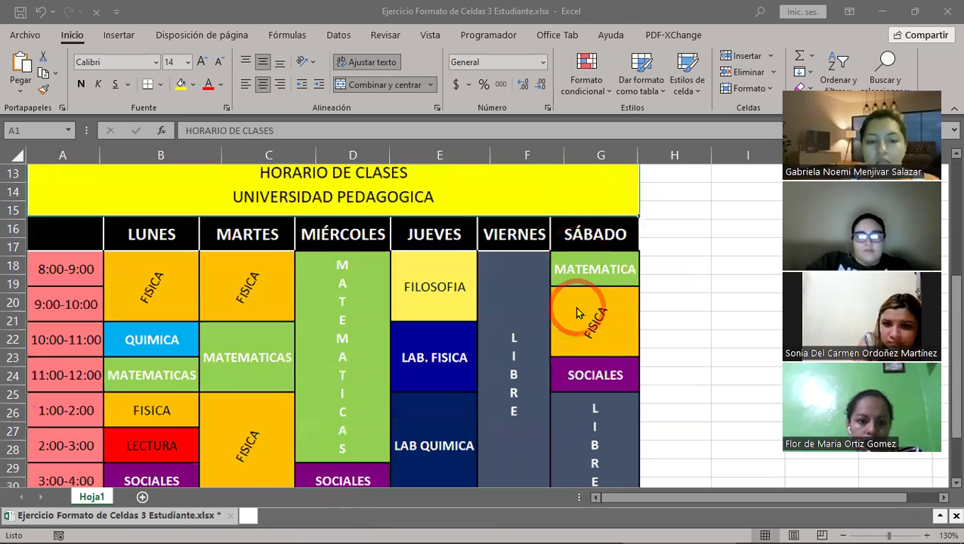
scroll(577, 312, up, 1)
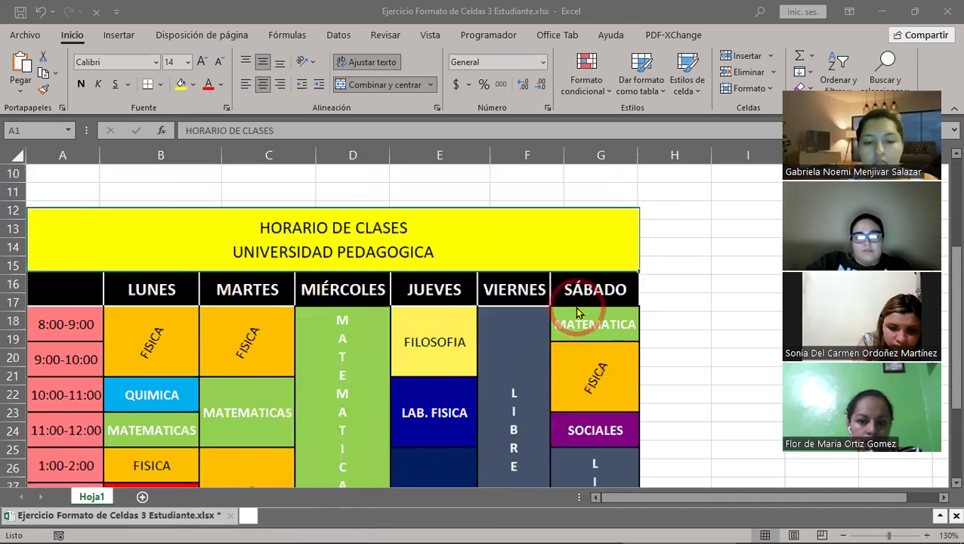
scroll(576, 312, up, 1)
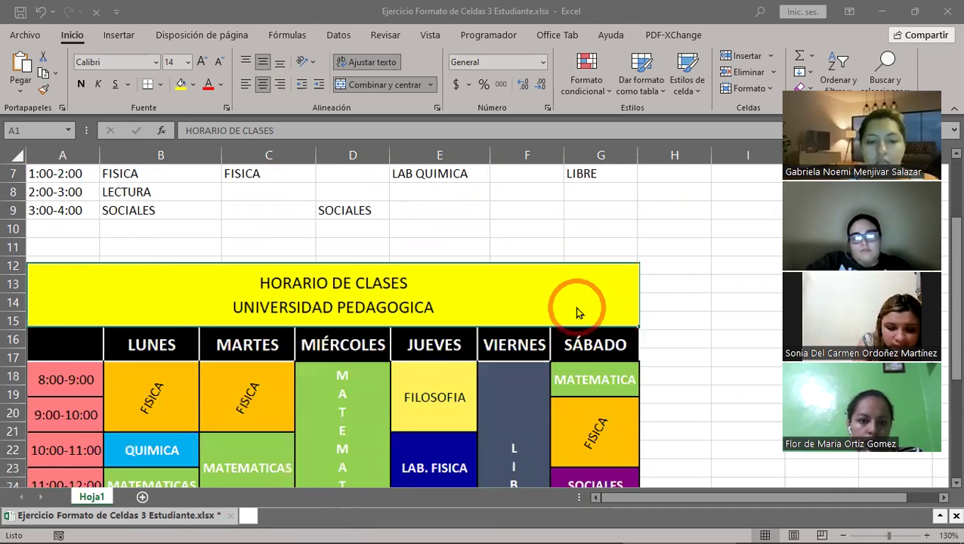
click(458, 296)
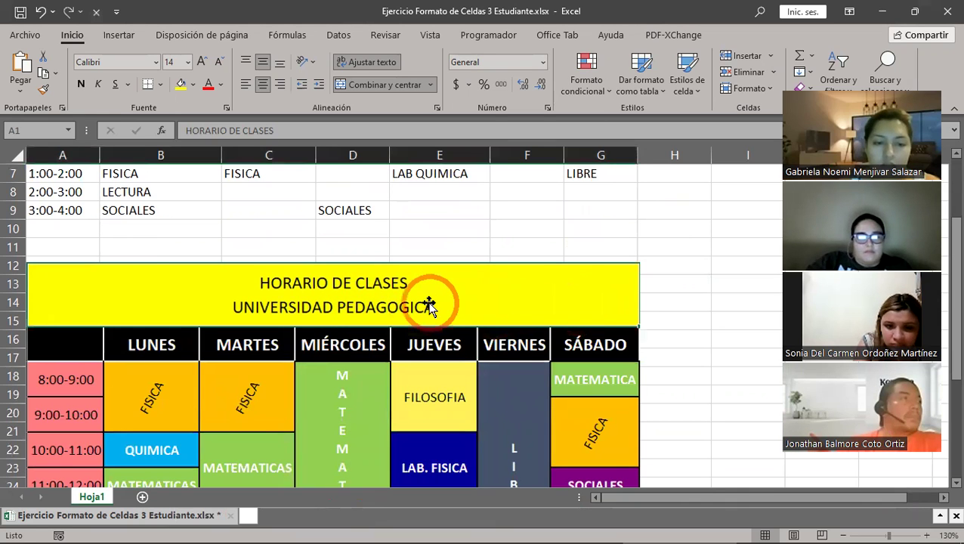
mouse_move(325, 310)
mouse_down()
mouse_move(446, 306)
mouse_move(326, 303)
mouse_up()
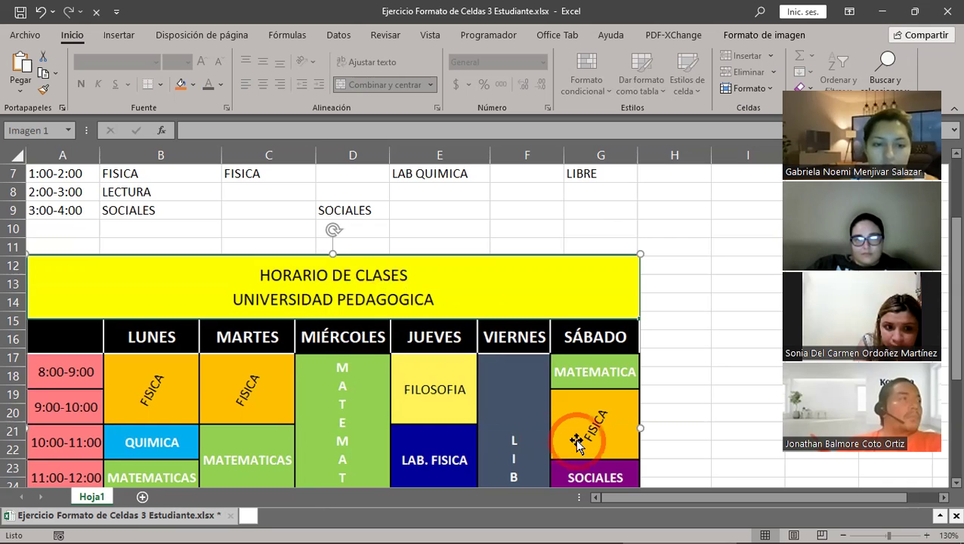
scroll(575, 438, down, 2)
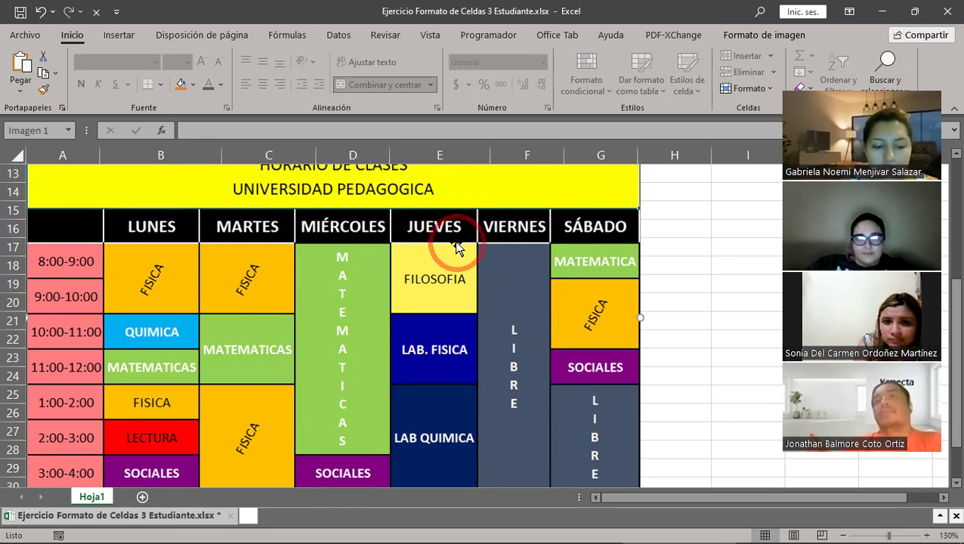
scroll(457, 248, up, 4)
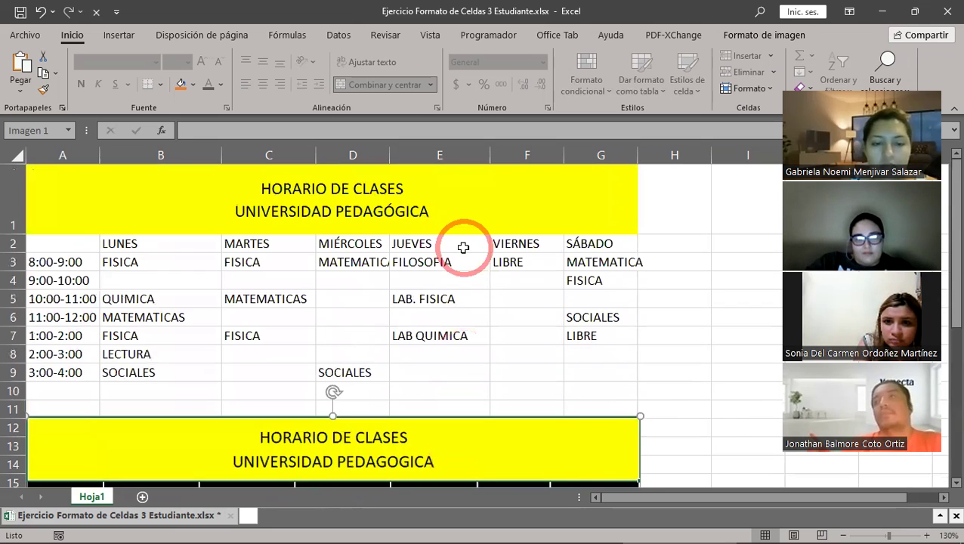
scroll(463, 248, down, 4)
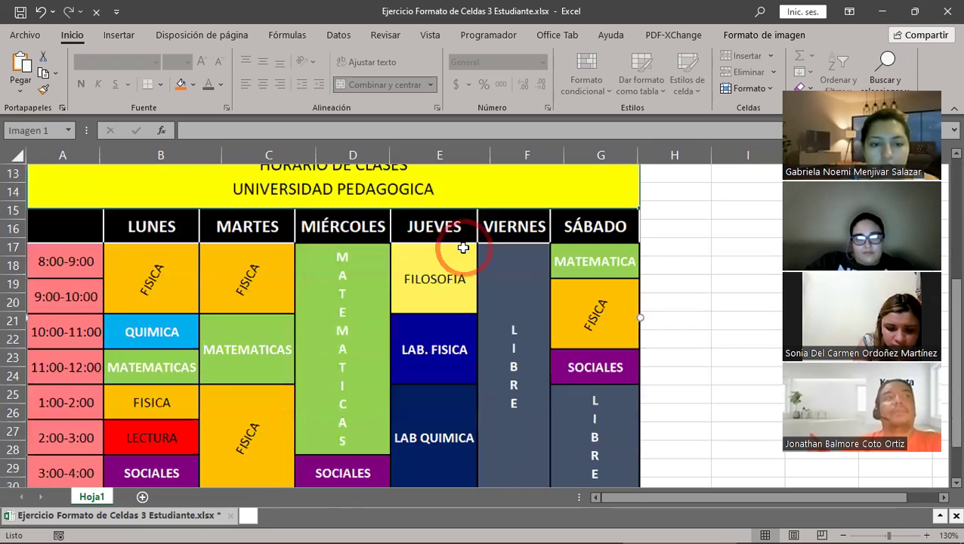
scroll(463, 247, down, 3)
scroll(462, 243, up, 7)
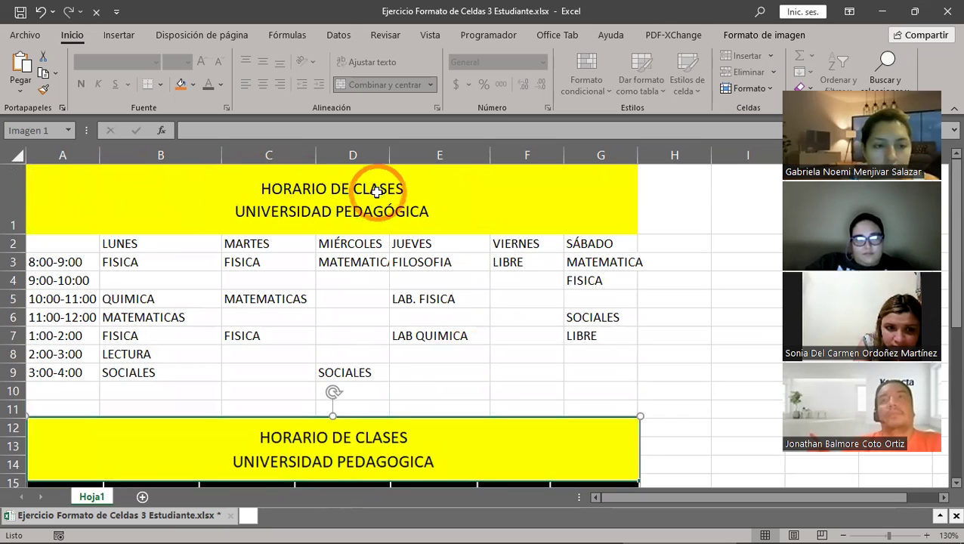
- Select the timetable A1:G9 and choose a medium solid line in automatic color in its detailed border settings
click(266, 191)
drag(266, 192, 232, 368)
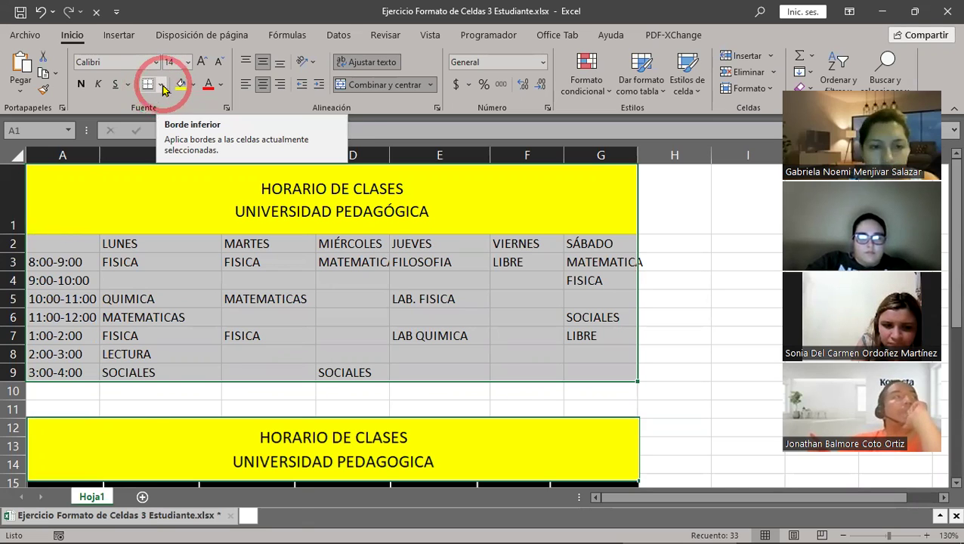
click(162, 87)
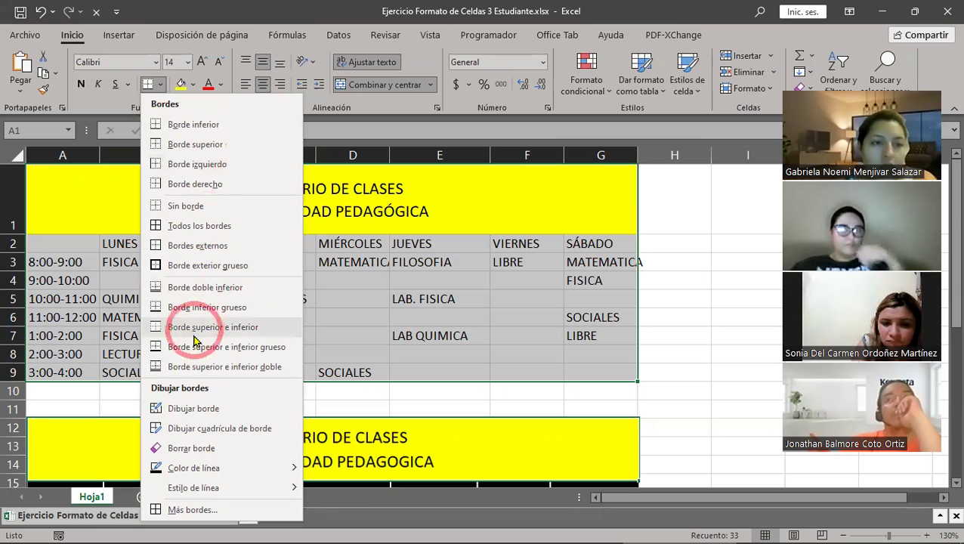
click(193, 510)
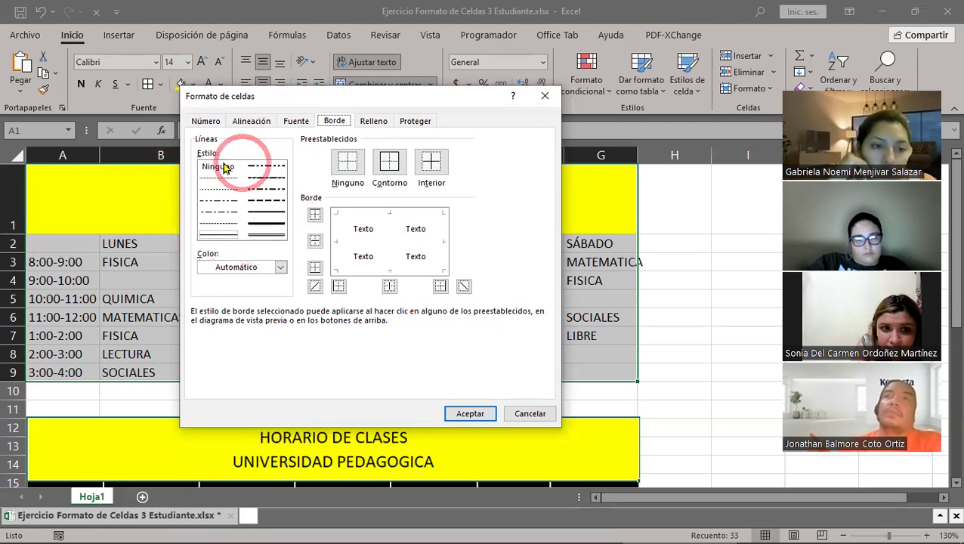
click(280, 268)
click(284, 270)
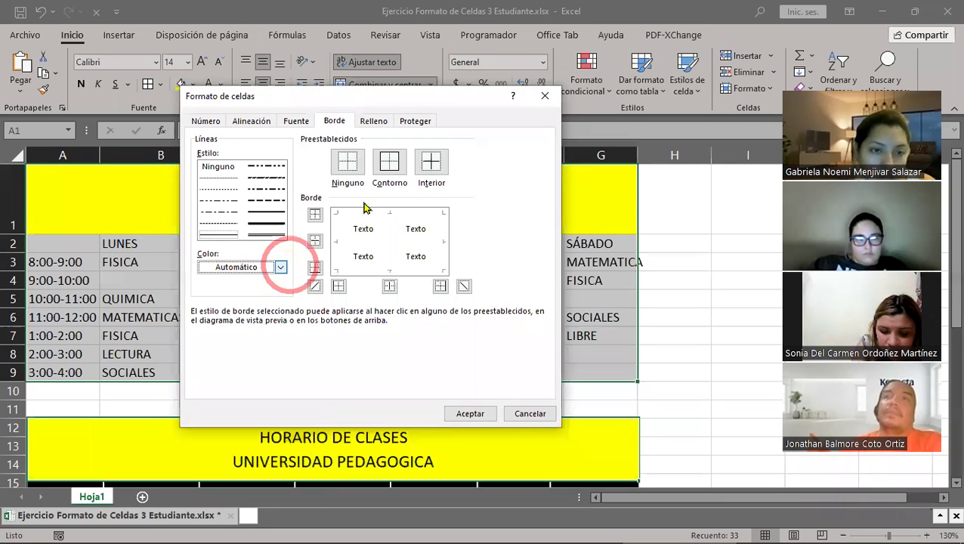
click(345, 275)
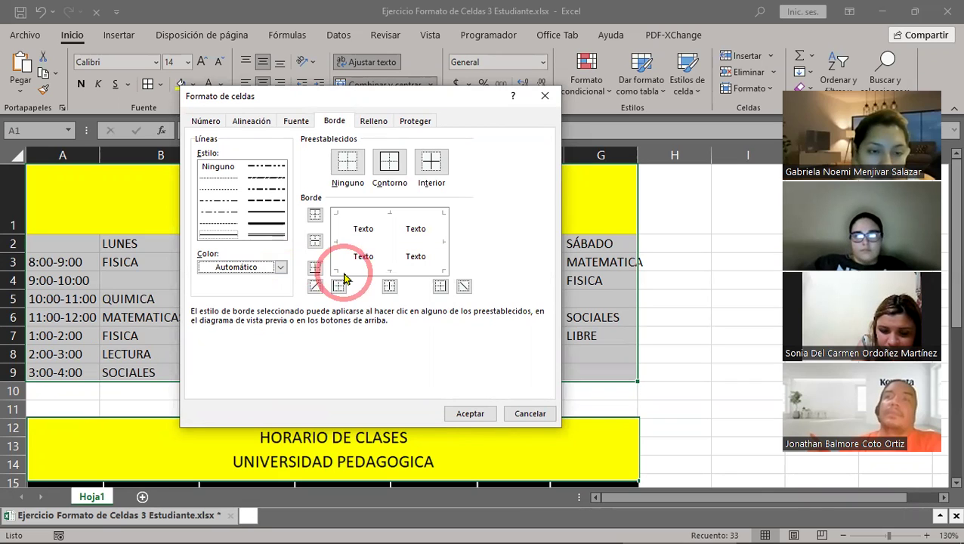
click(221, 200)
click(266, 213)
click(262, 217)
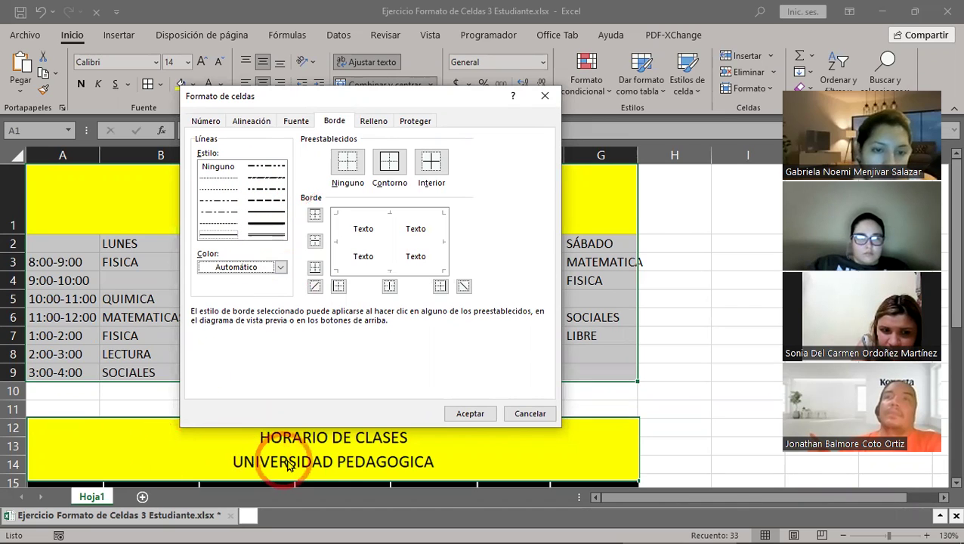
click(263, 217)
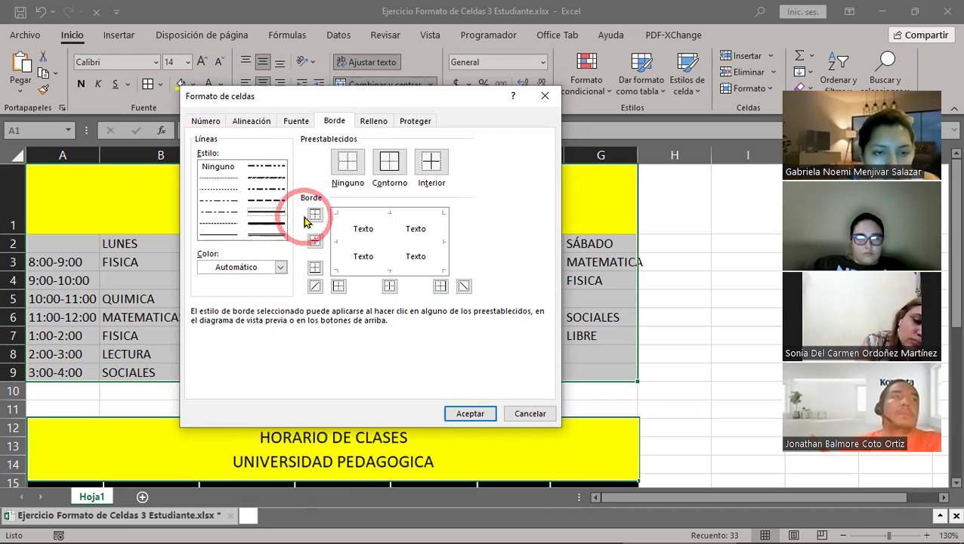
- Apply the chosen medium line to all outer edges and the inner horizontal and vertical lines of A1:G9
click(382, 218)
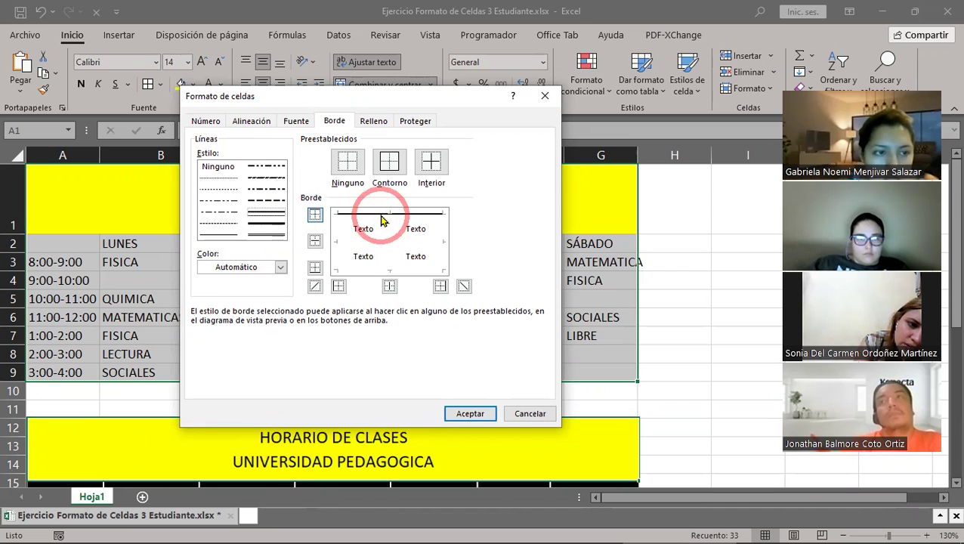
click(387, 270)
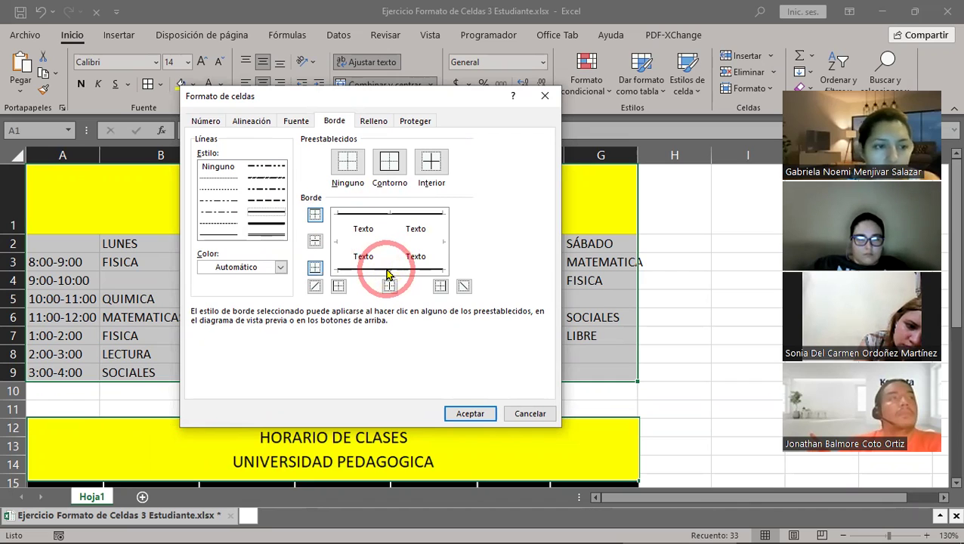
click(337, 231)
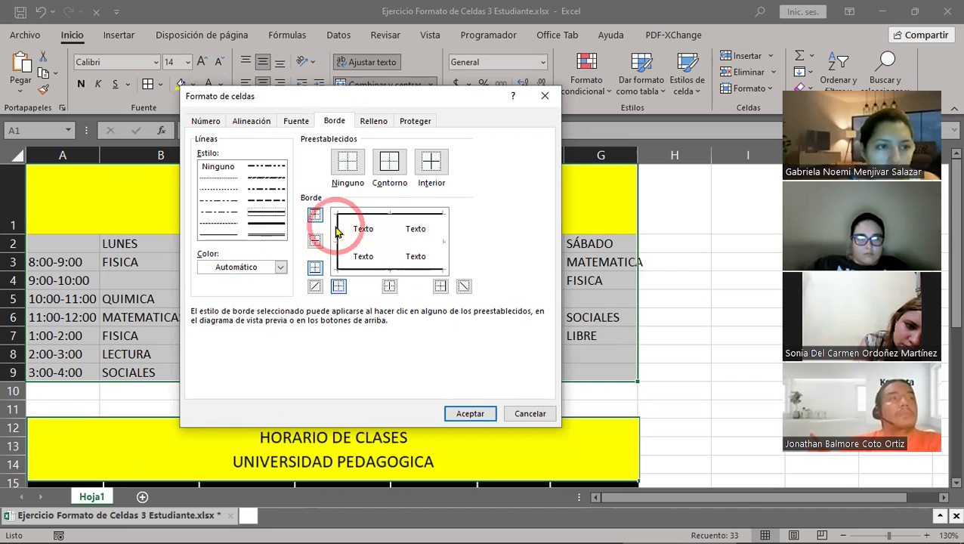
click(445, 230)
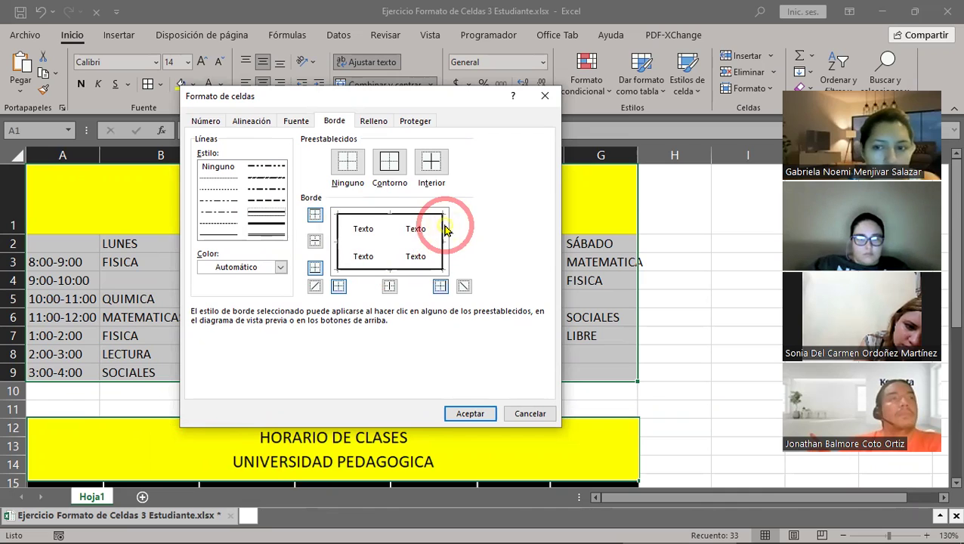
click(418, 240)
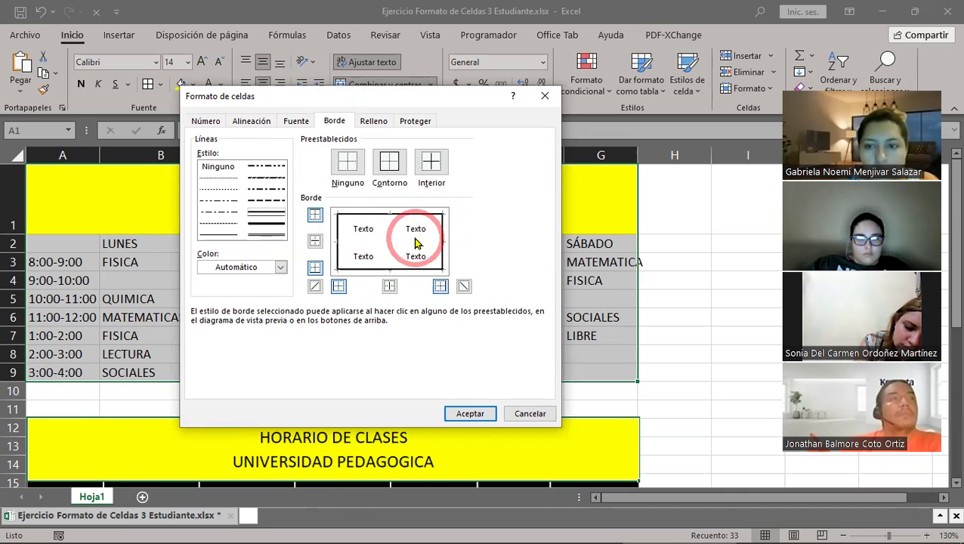
click(414, 242)
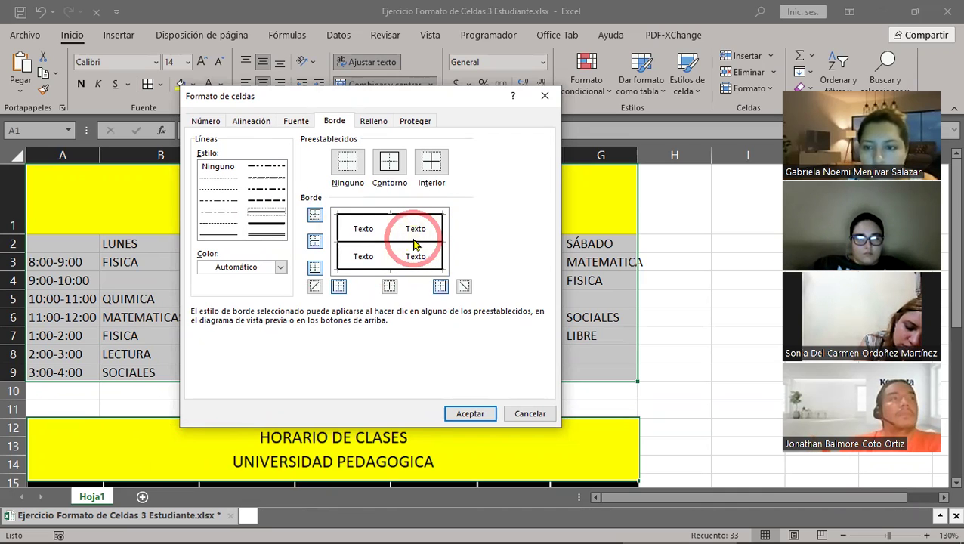
click(394, 227)
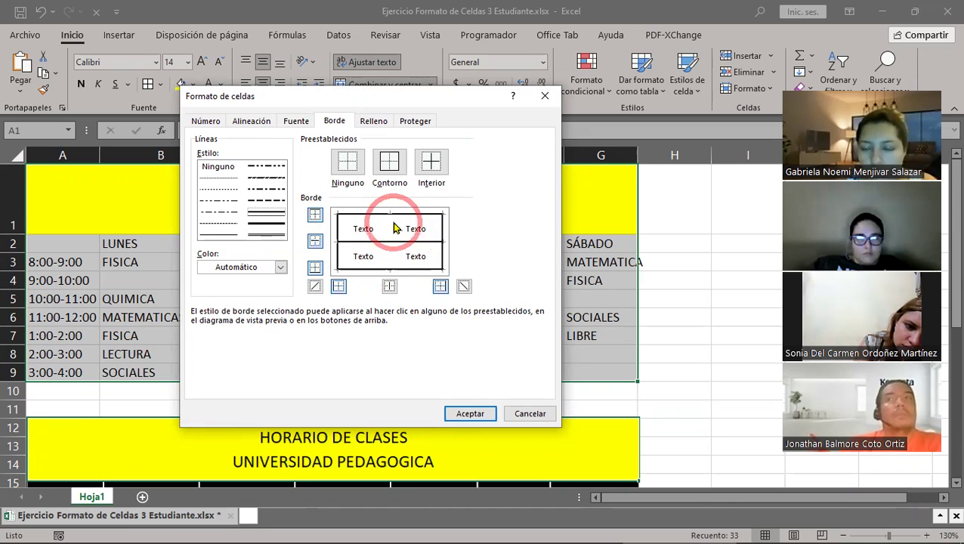
click(389, 229)
click(388, 230)
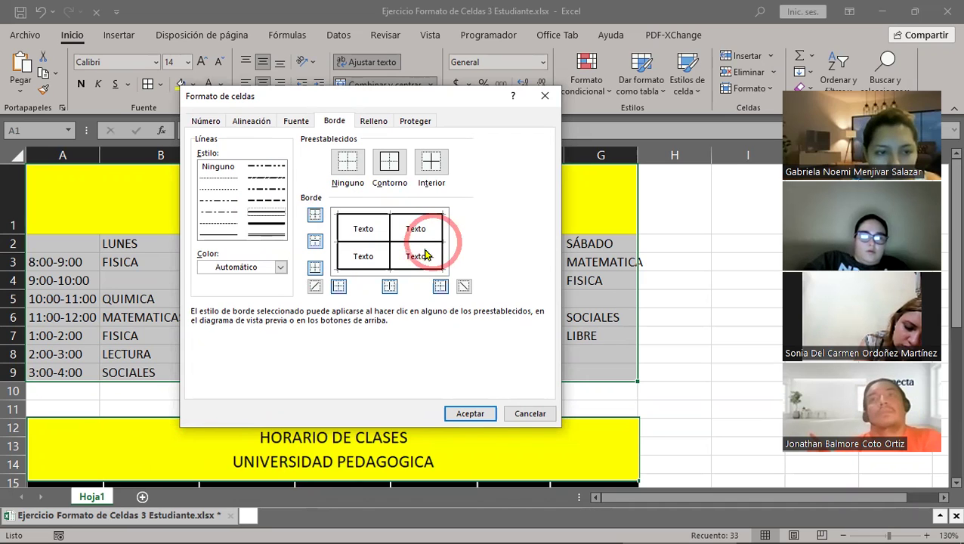
click(477, 415)
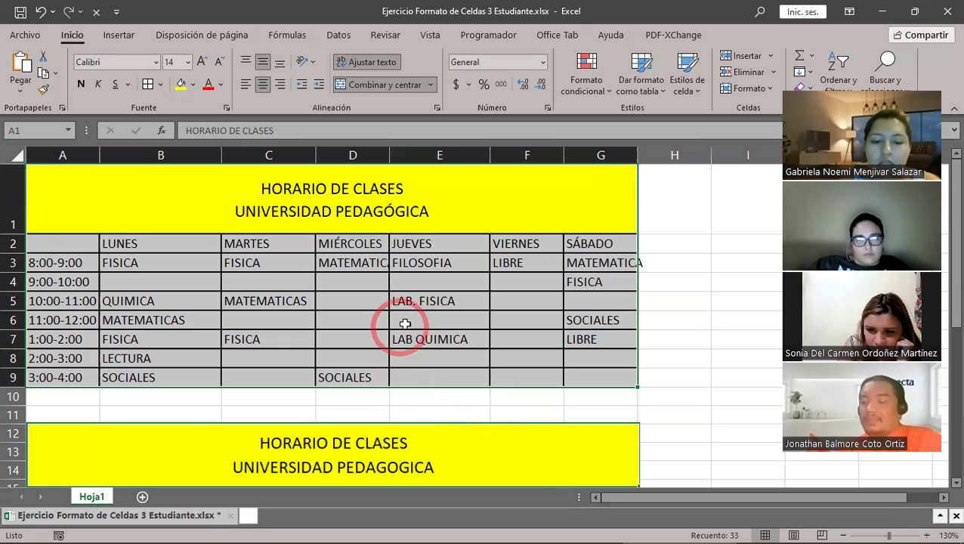
- Increase the height of rows 2 to 9 together, using the sample timetable's rows as reference
scroll(402, 323, down, 1)
scroll(402, 323, down, 3)
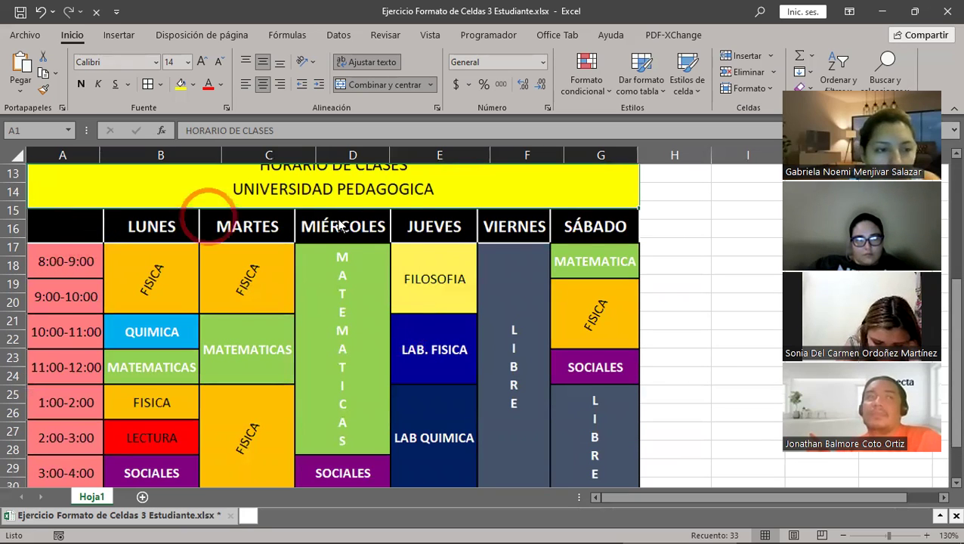
scroll(394, 216, up, 1)
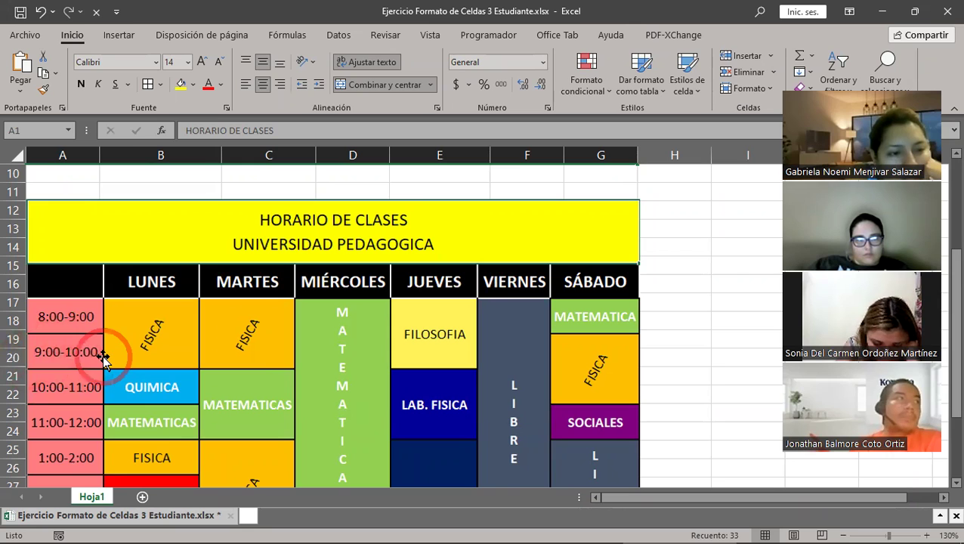
scroll(104, 356, up, 3)
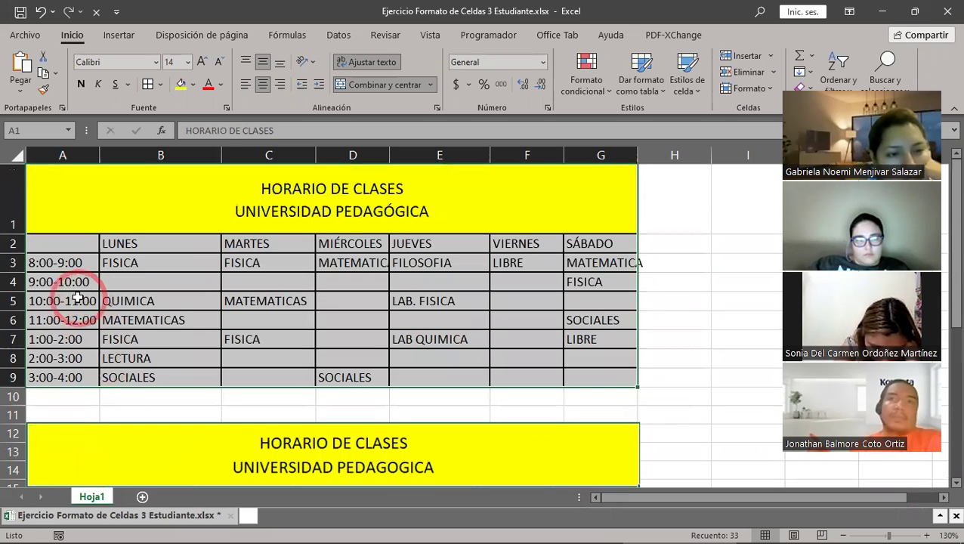
click(257, 303)
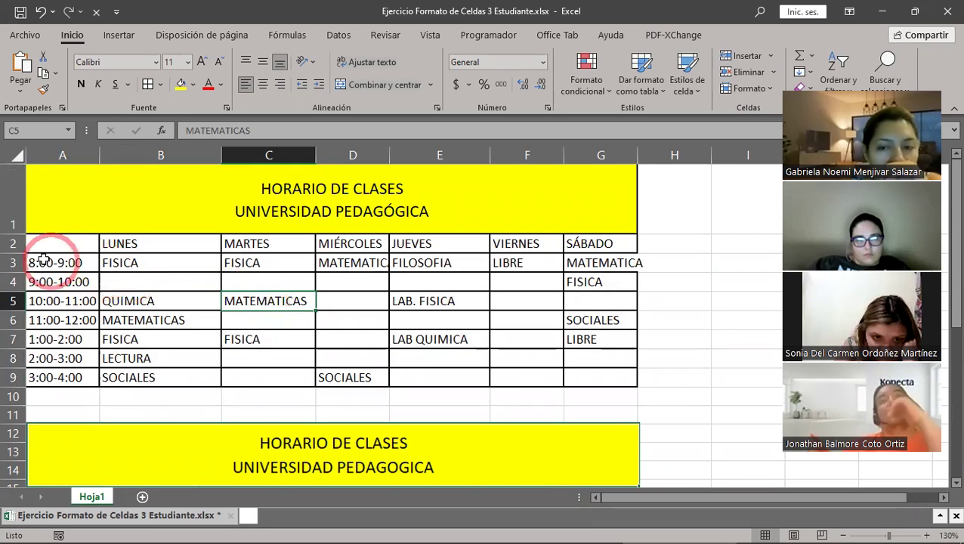
drag(12, 244, 16, 376)
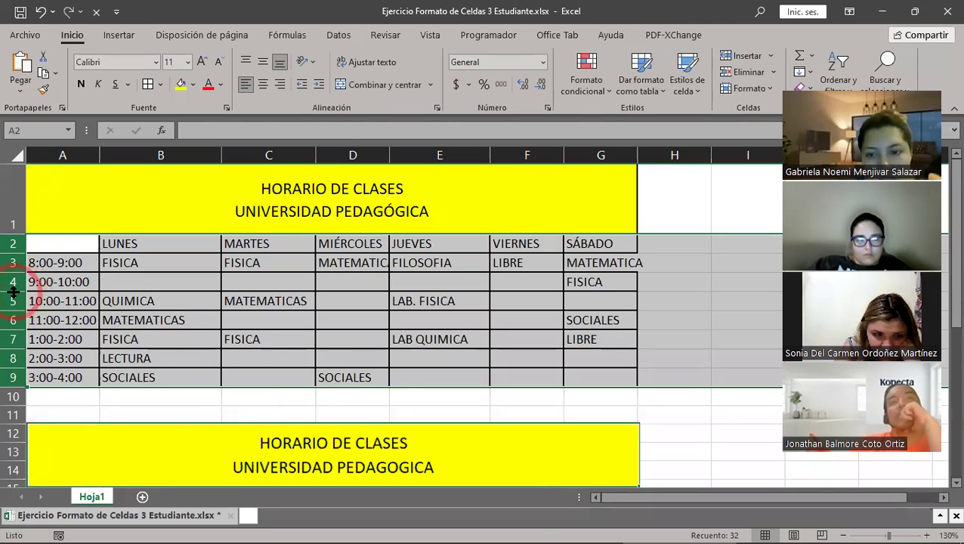
drag(13, 291, 11, 313)
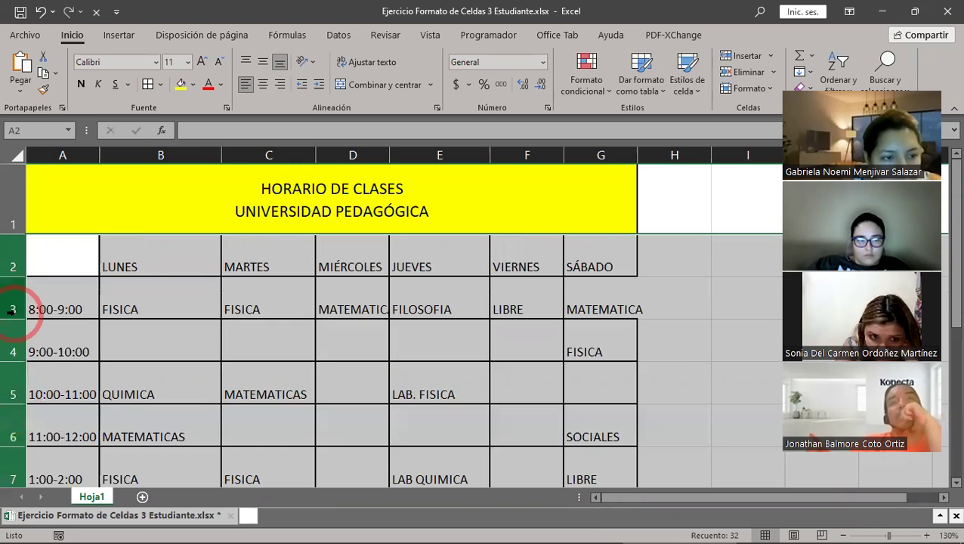
- Compare rows 2 to 9 with the sample timetable and reduce their height to about 30.75
scroll(393, 353, down, 3)
scroll(395, 352, up, 3)
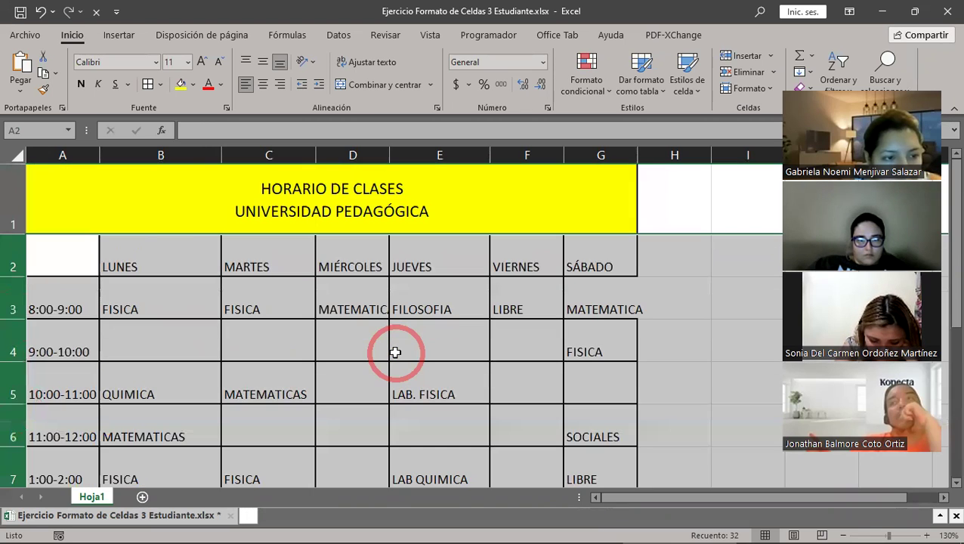
scroll(395, 353, down, 3)
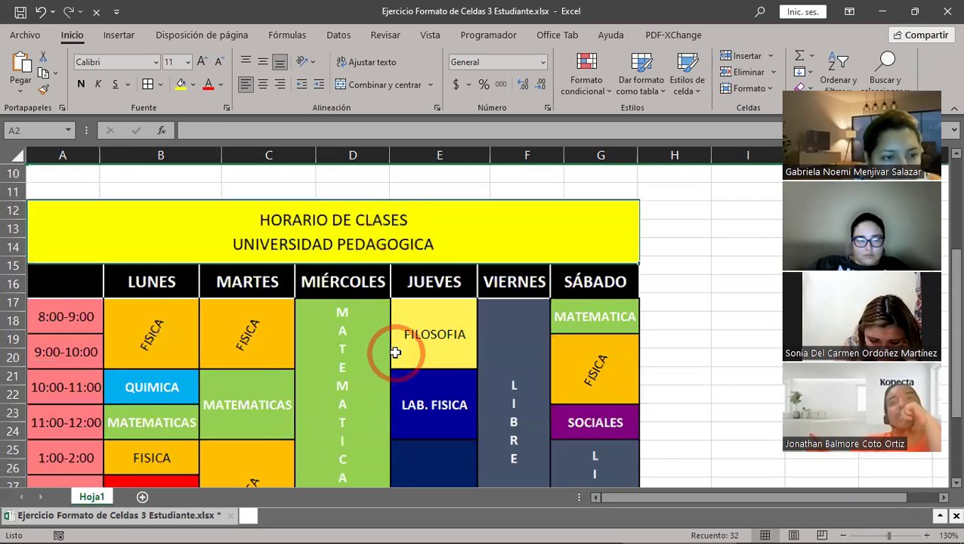
scroll(395, 353, up, 3)
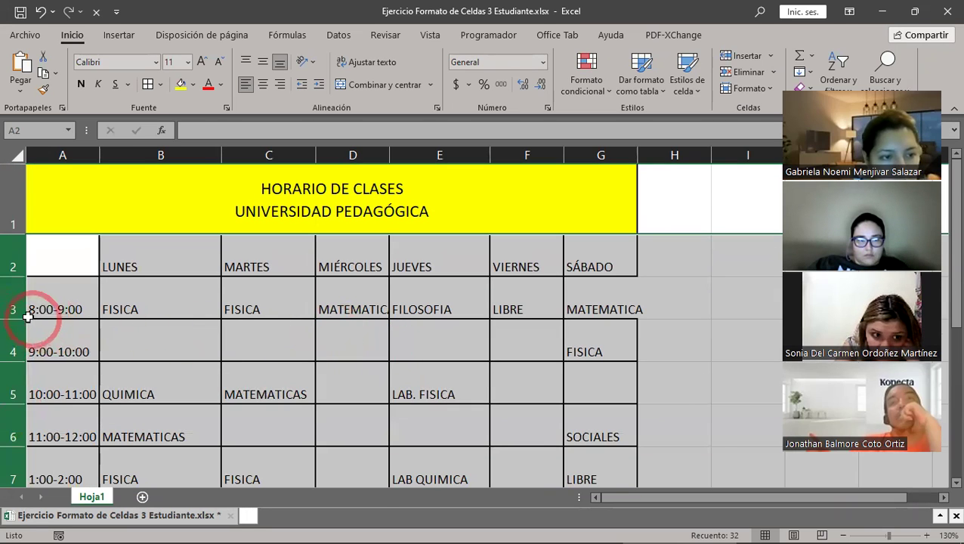
drag(16, 318, 15, 317)
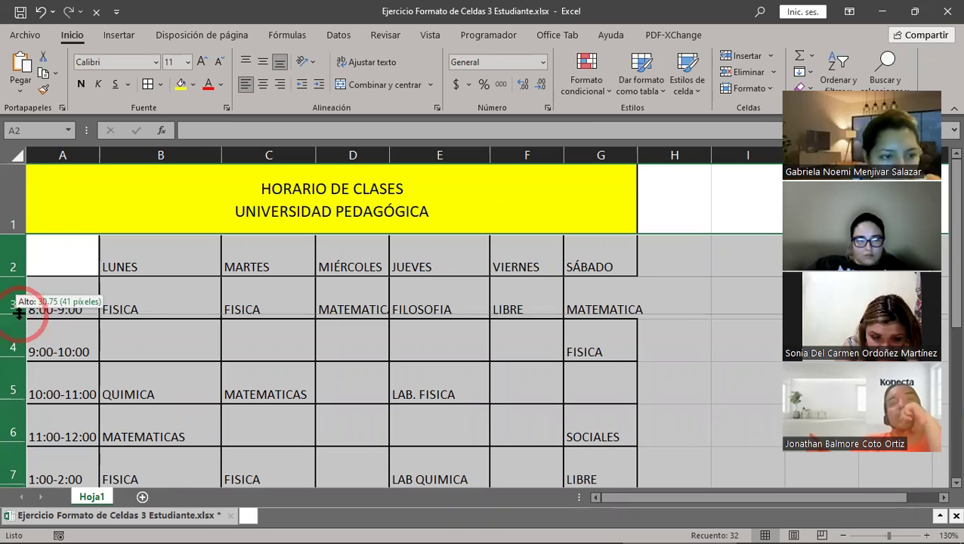
drag(19, 312, 19, 309)
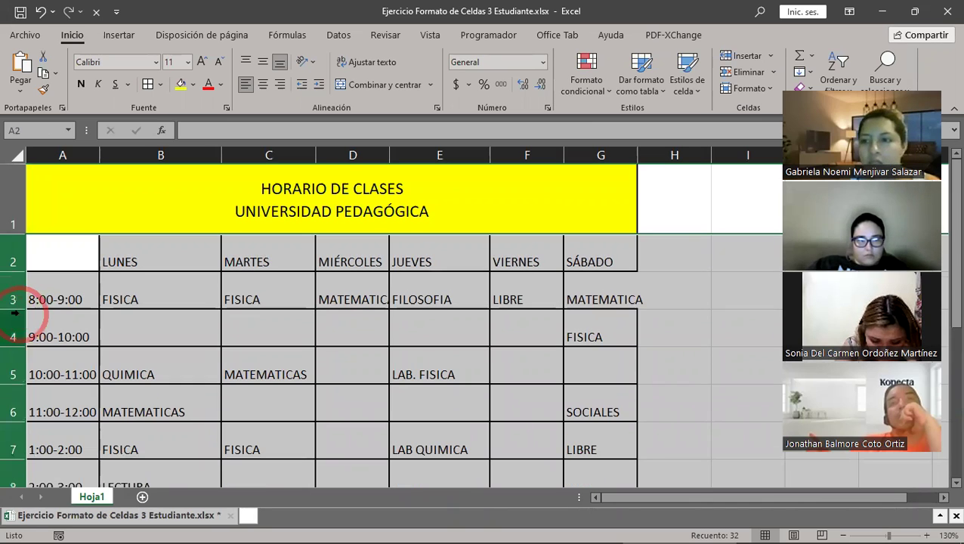
scroll(323, 366, down, 3)
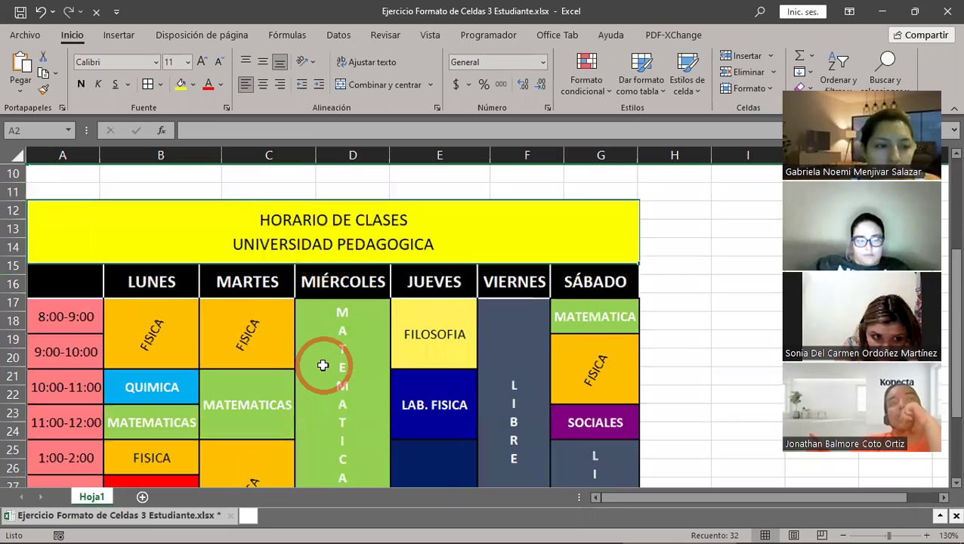
scroll(323, 365, up, 3)
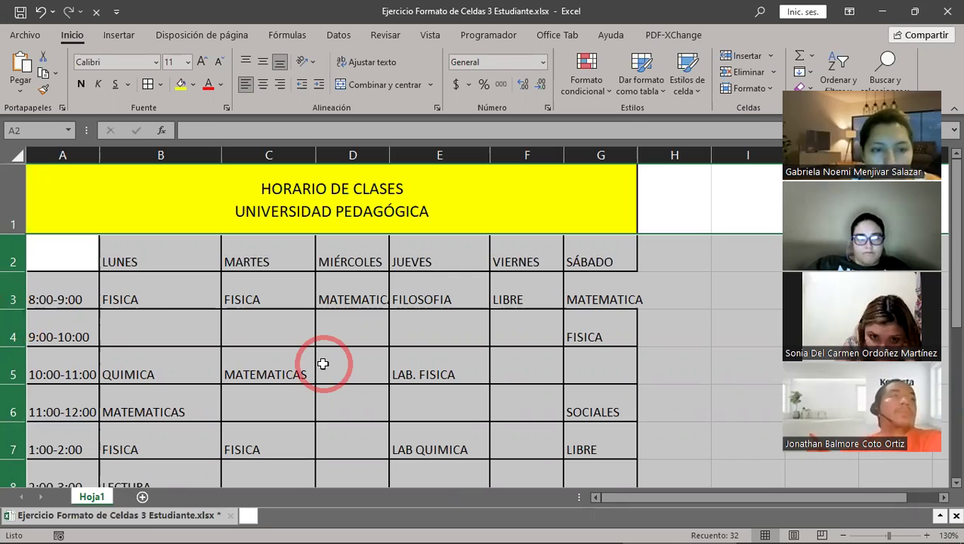
click(323, 365)
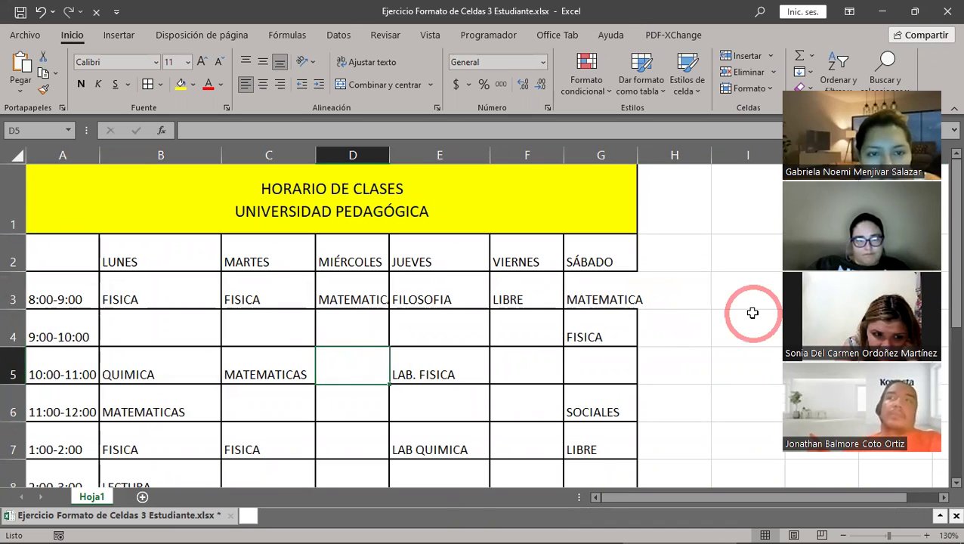
- Check whether the MATEMATICA entry in G3 fits within the width of column G
click(610, 295)
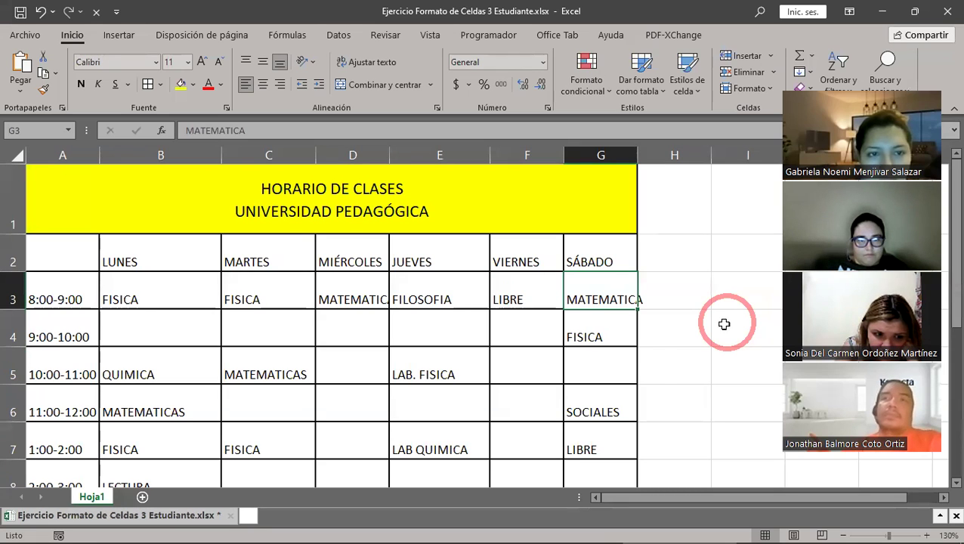
click(673, 368)
click(733, 321)
click(725, 241)
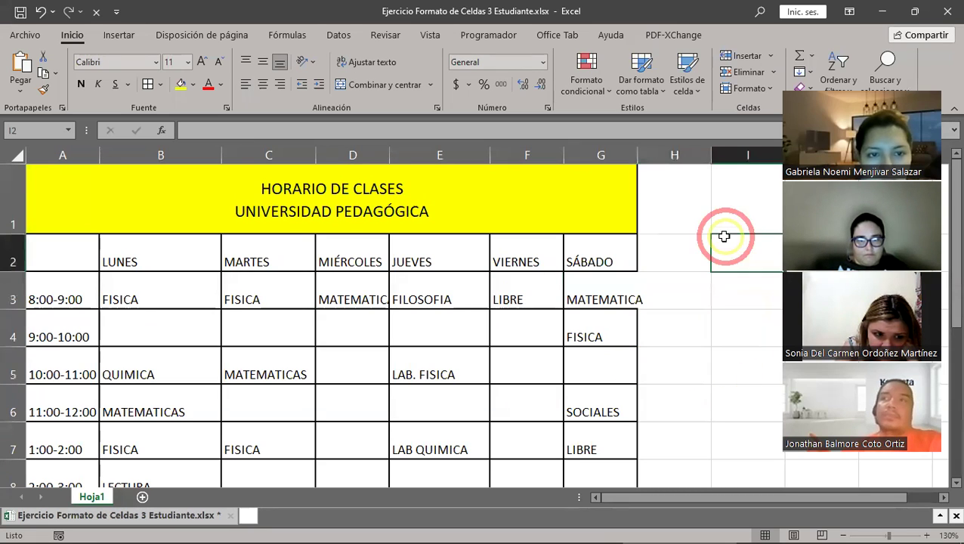
click(608, 282)
click(707, 298)
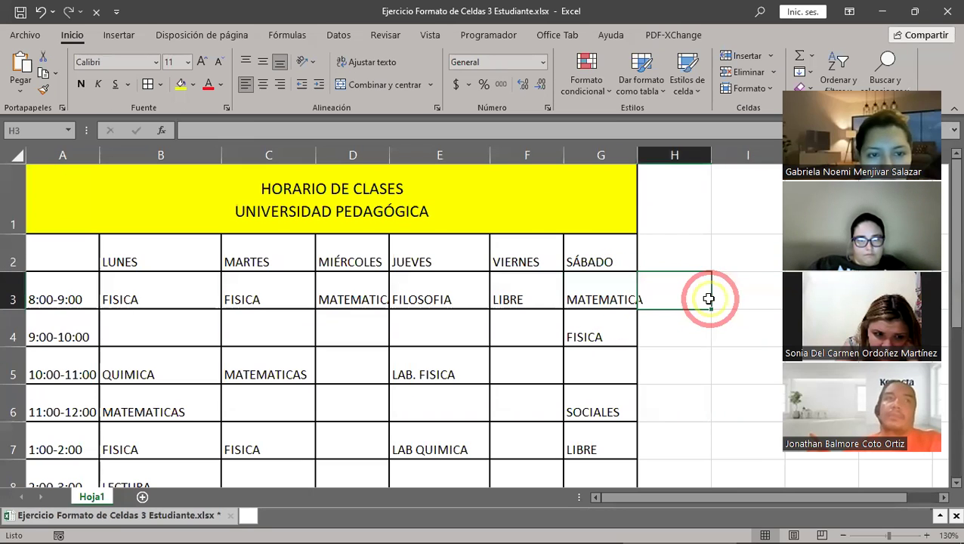
click(735, 365)
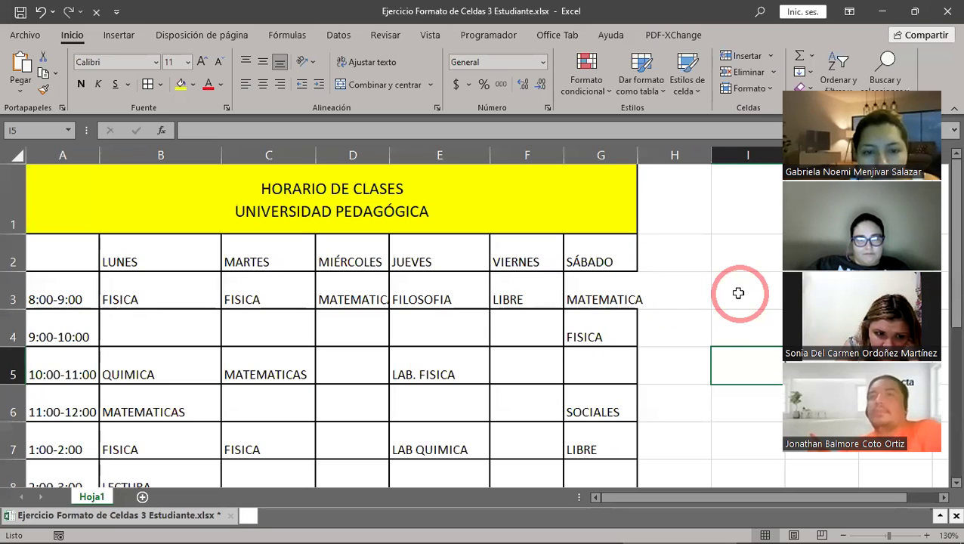
click(599, 296)
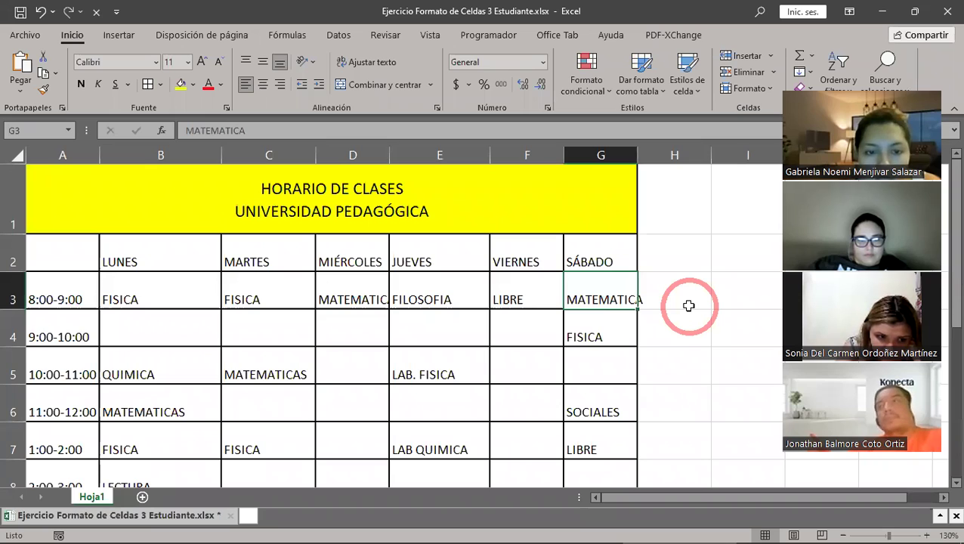
click(736, 344)
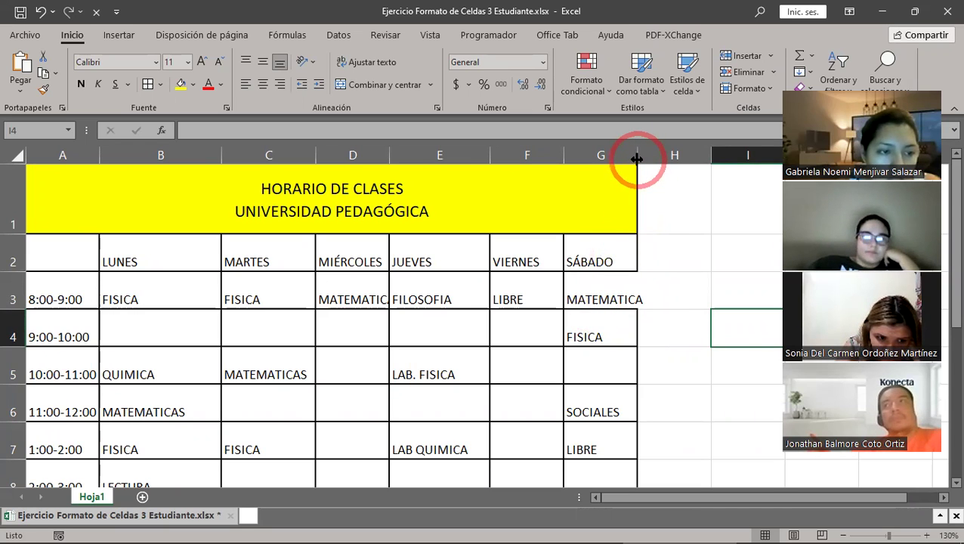
- Widen column G so that MATEMATICA fits, and autofit column D to its MATEMATICAS entry
drag(636, 158, 654, 163)
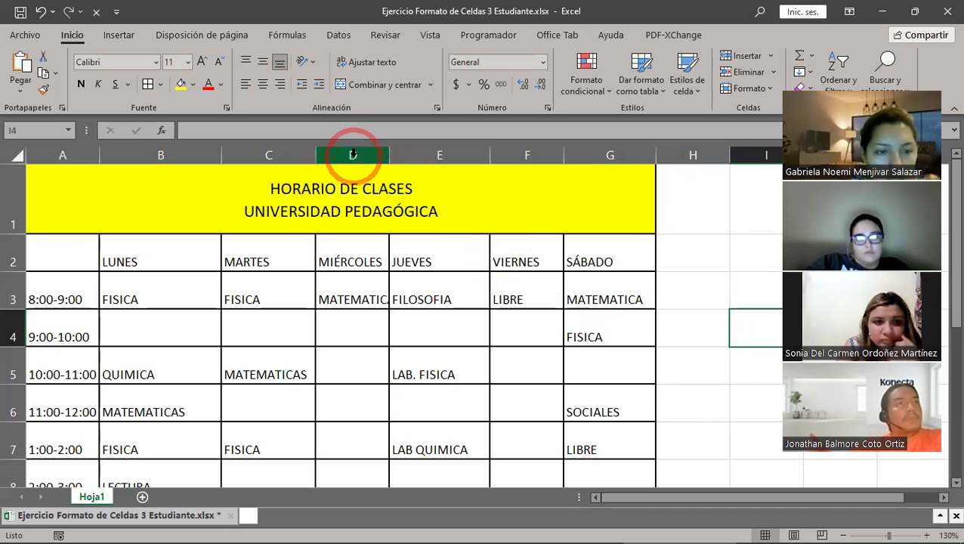
click(360, 287)
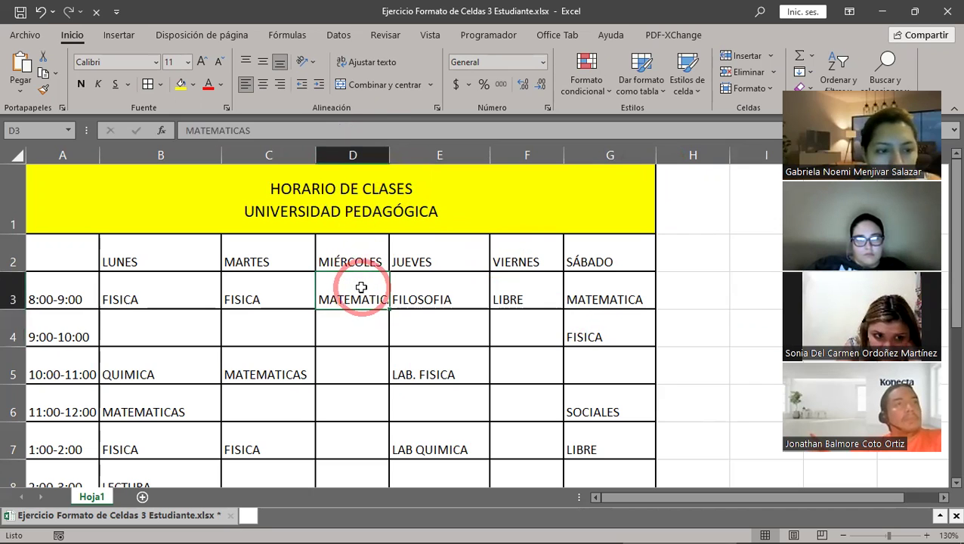
click(354, 281)
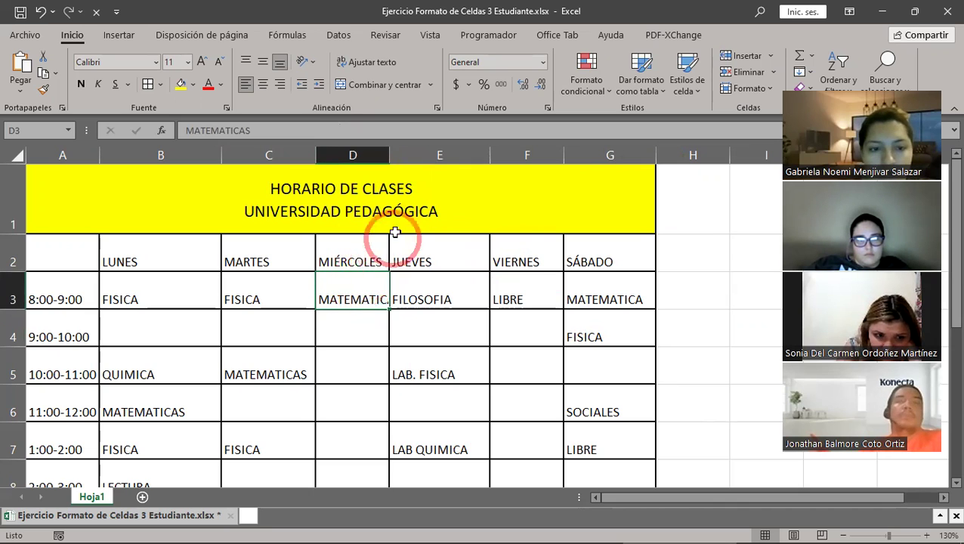
double_click(388, 155)
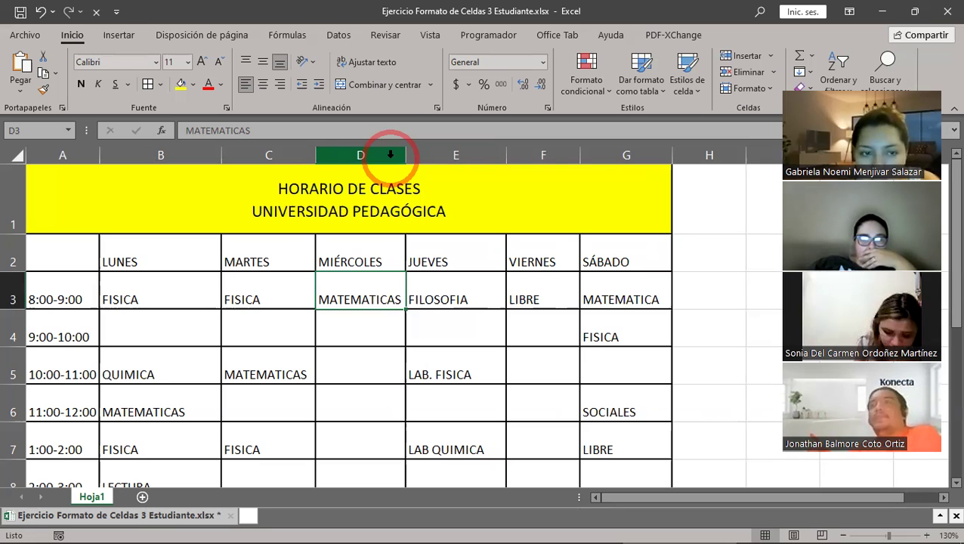
- Autofit the widths of columns A to G together to their longest entries
drag(68, 153, 627, 156)
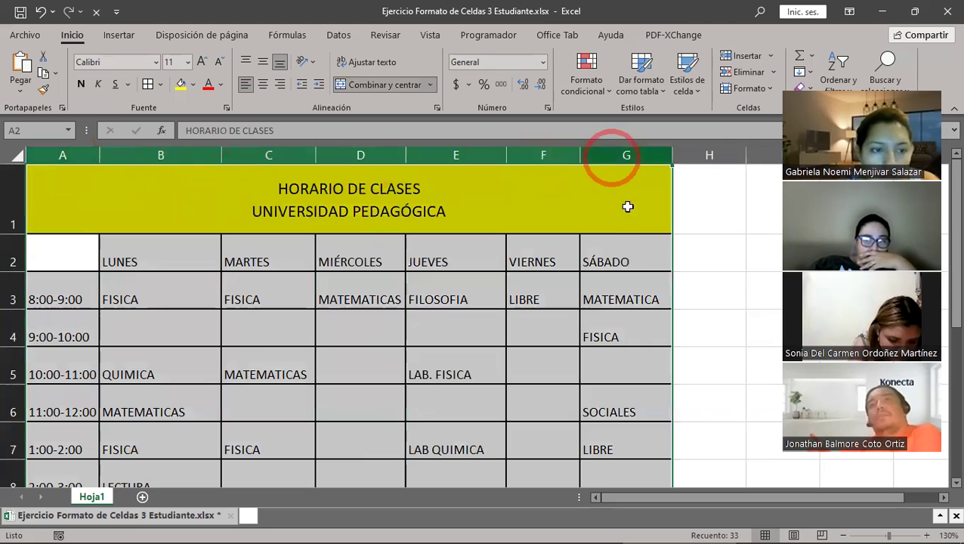
right_click(651, 262)
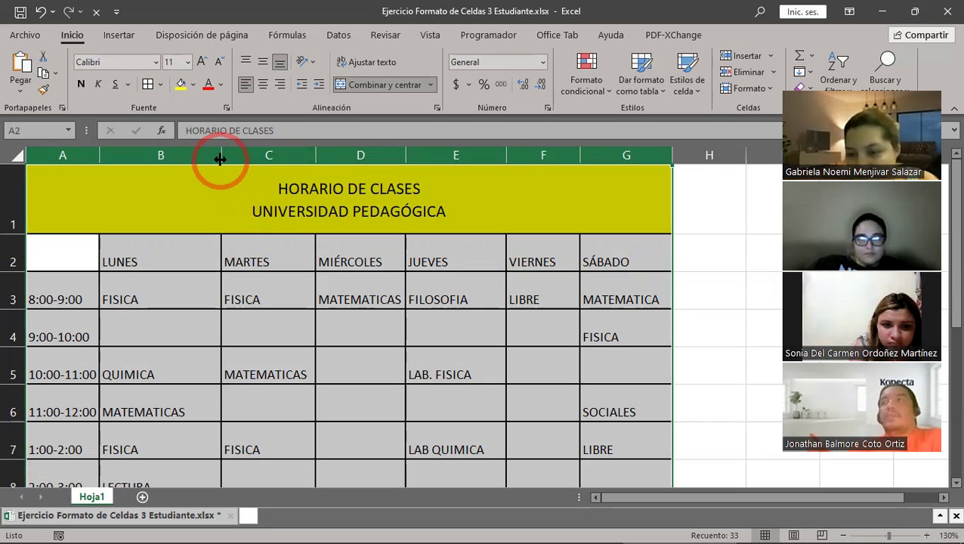
drag(65, 158, 613, 166)
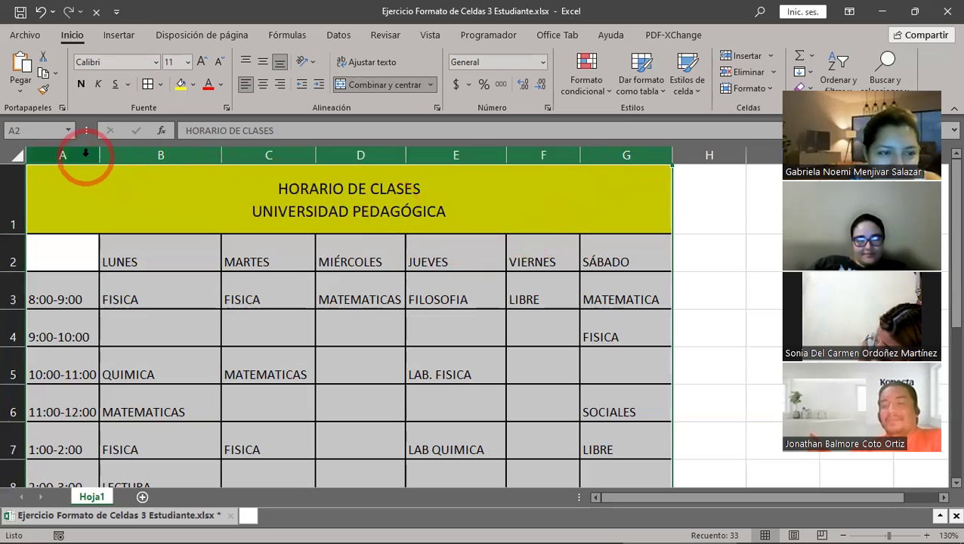
drag(86, 153, 646, 155)
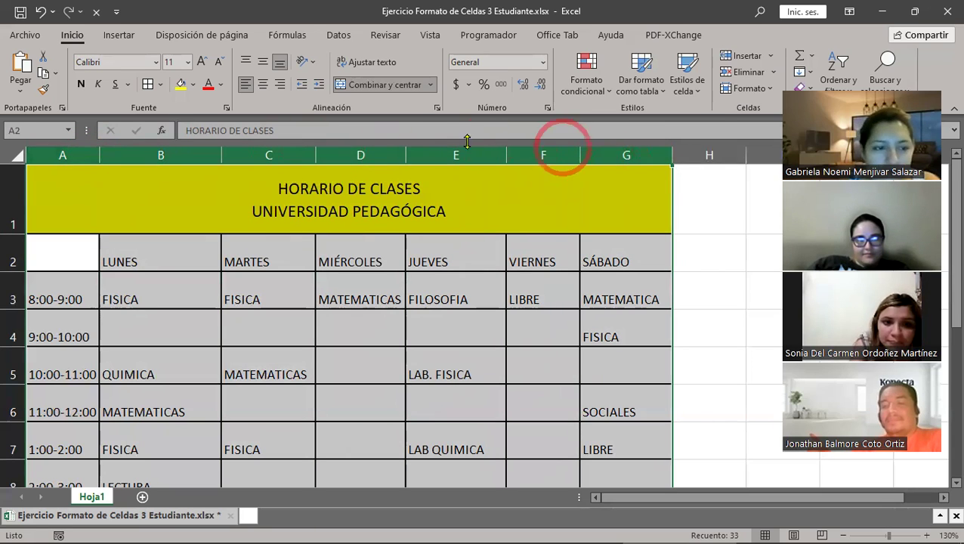
double_click(402, 159)
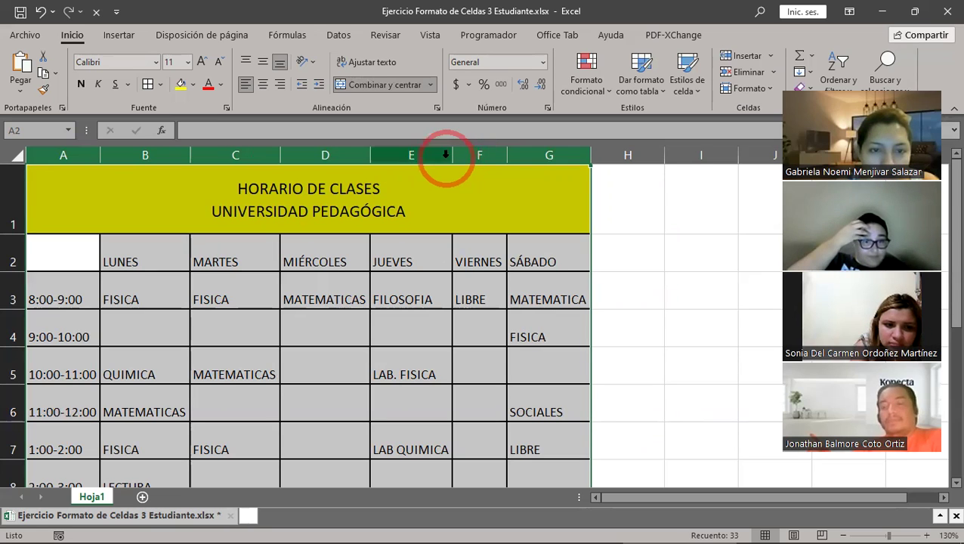
- Widen columns A to G together to one equal width, slightly wider than the MATEMATICAS entries need
scroll(432, 346, down, 4)
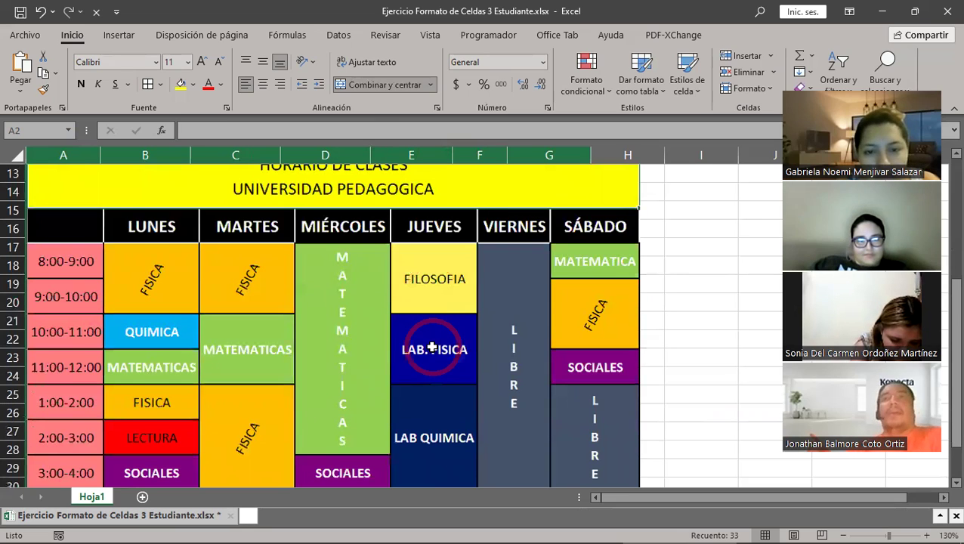
scroll(432, 346, up, 4)
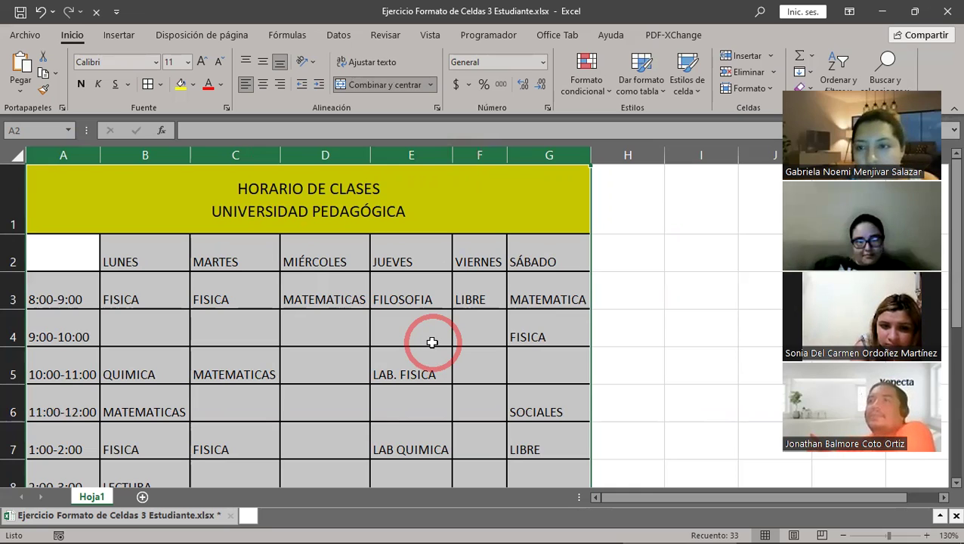
drag(60, 155, 547, 191)
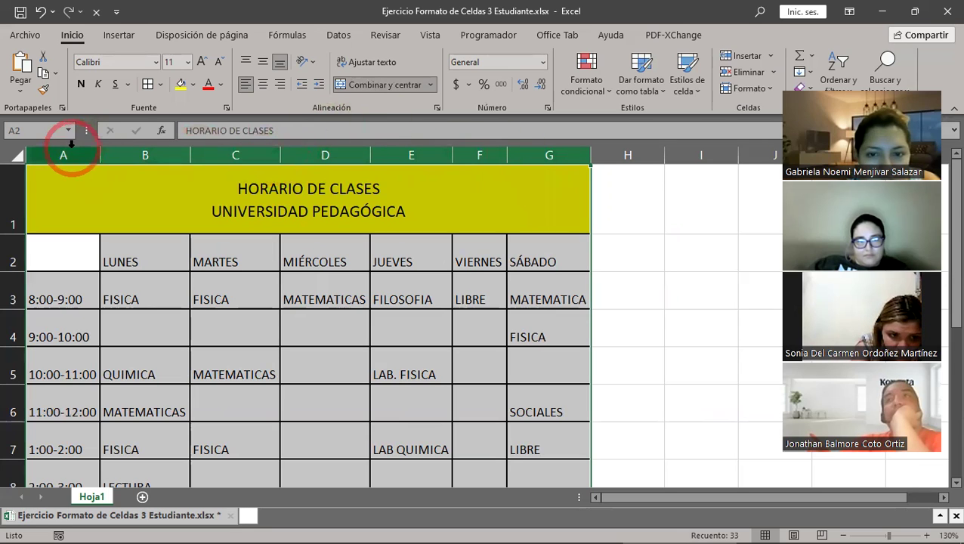
drag(76, 155, 547, 165)
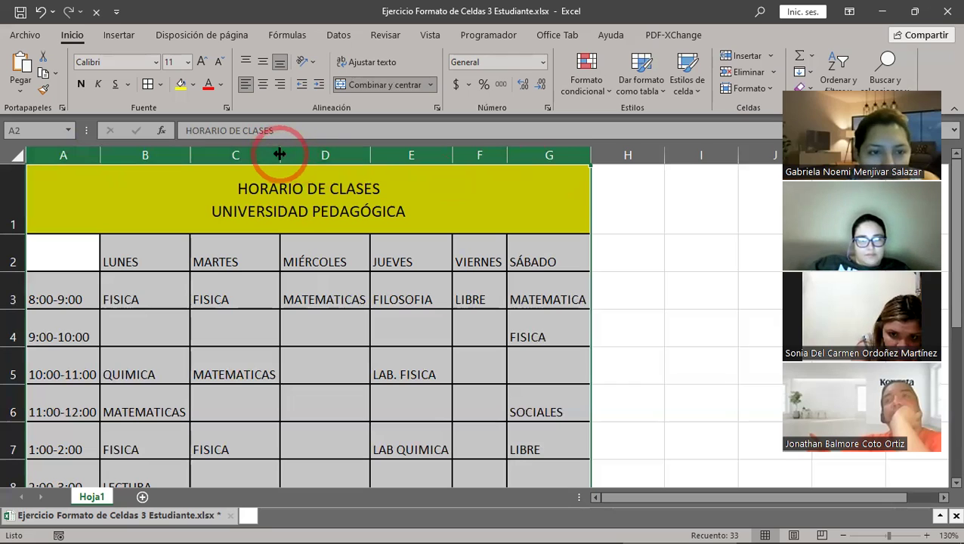
drag(280, 155, 291, 159)
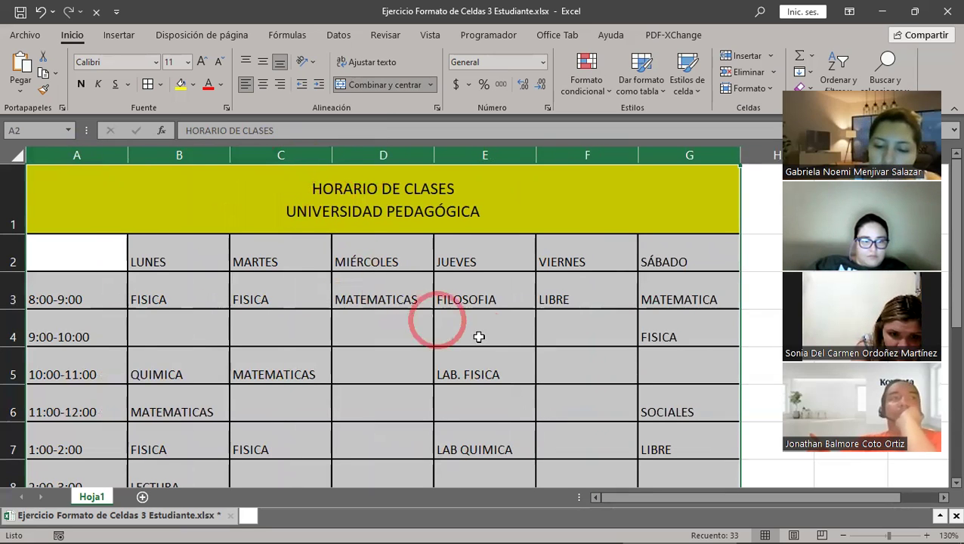
- Compare the column widths and layout of the timetable in A1:G9 with the sample timetable below it
scroll(477, 337, down, 4)
scroll(481, 338, up, 4)
scroll(482, 338, down, 2)
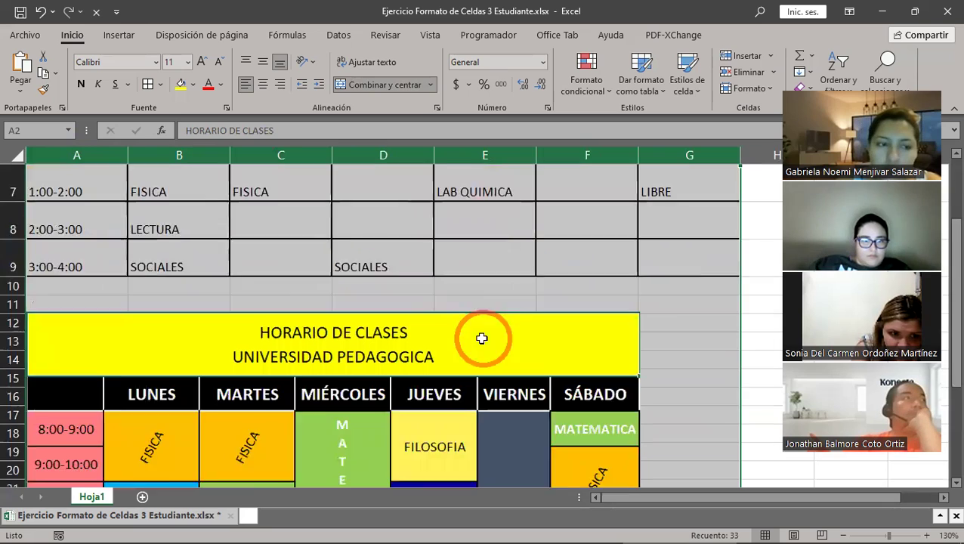
scroll(482, 338, up, 2)
scroll(481, 338, down, 4)
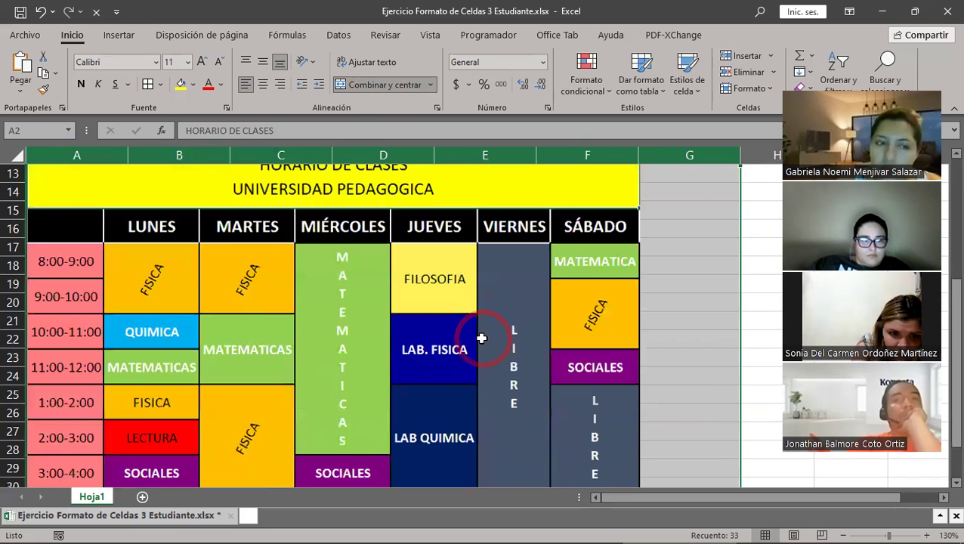
scroll(377, 340, up, 4)
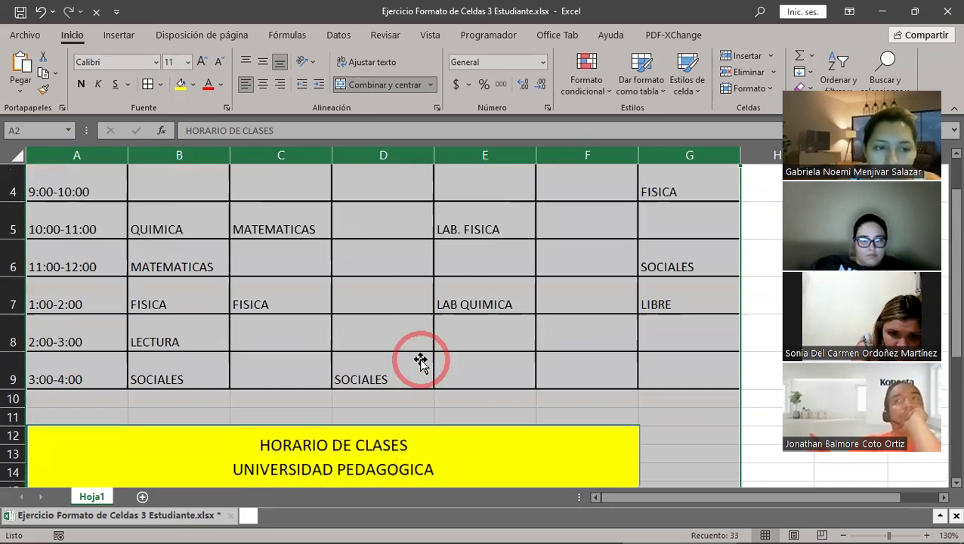
click(457, 293)
scroll(554, 301, up, 1)
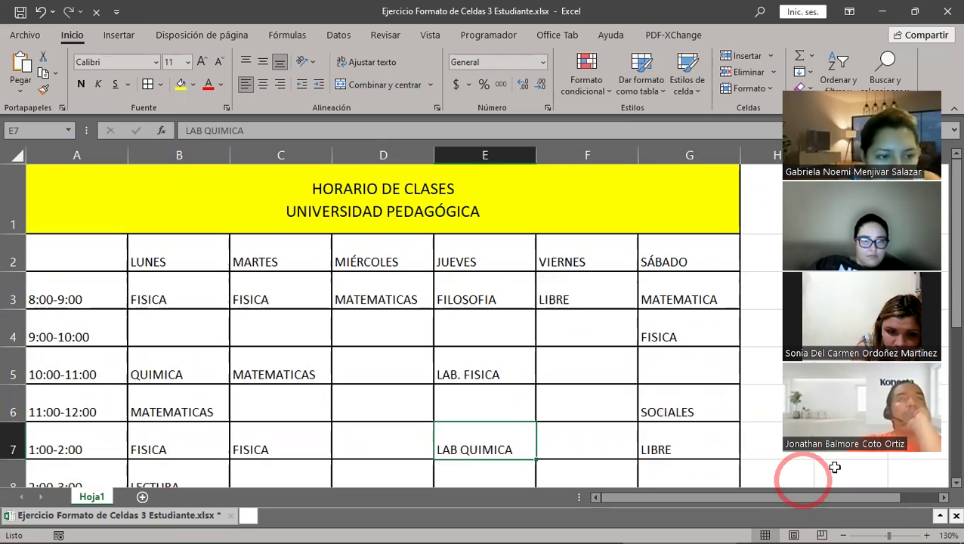
click(868, 455)
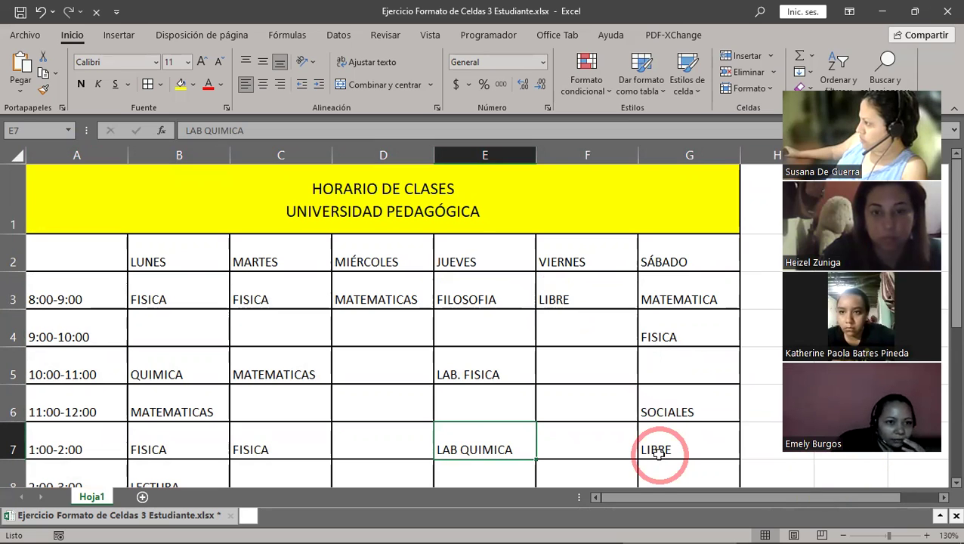
scroll(659, 451, down, 4)
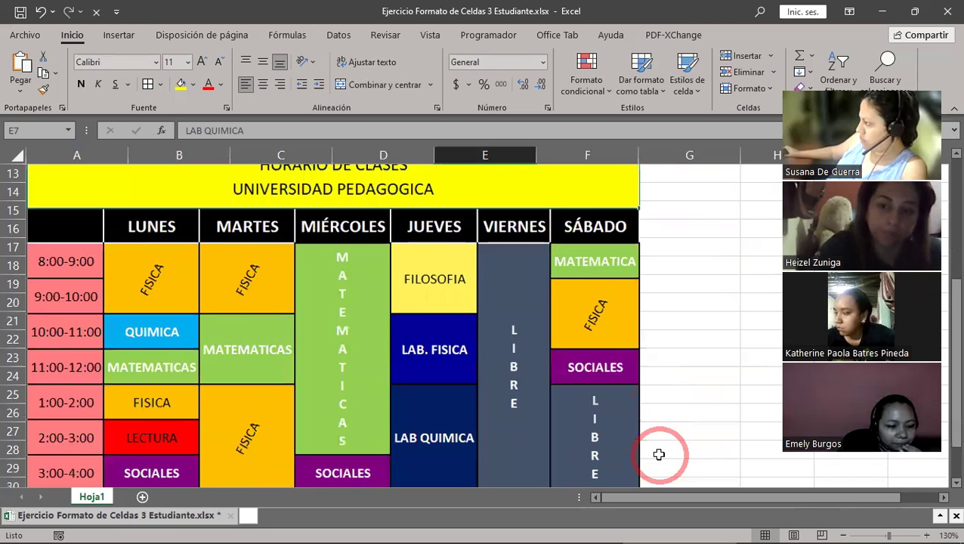
scroll(659, 454, up, 1)
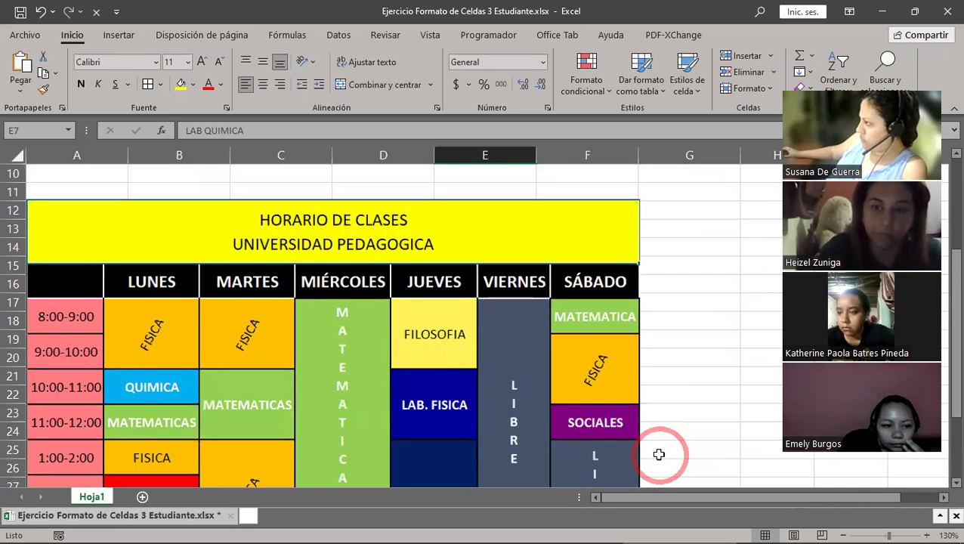